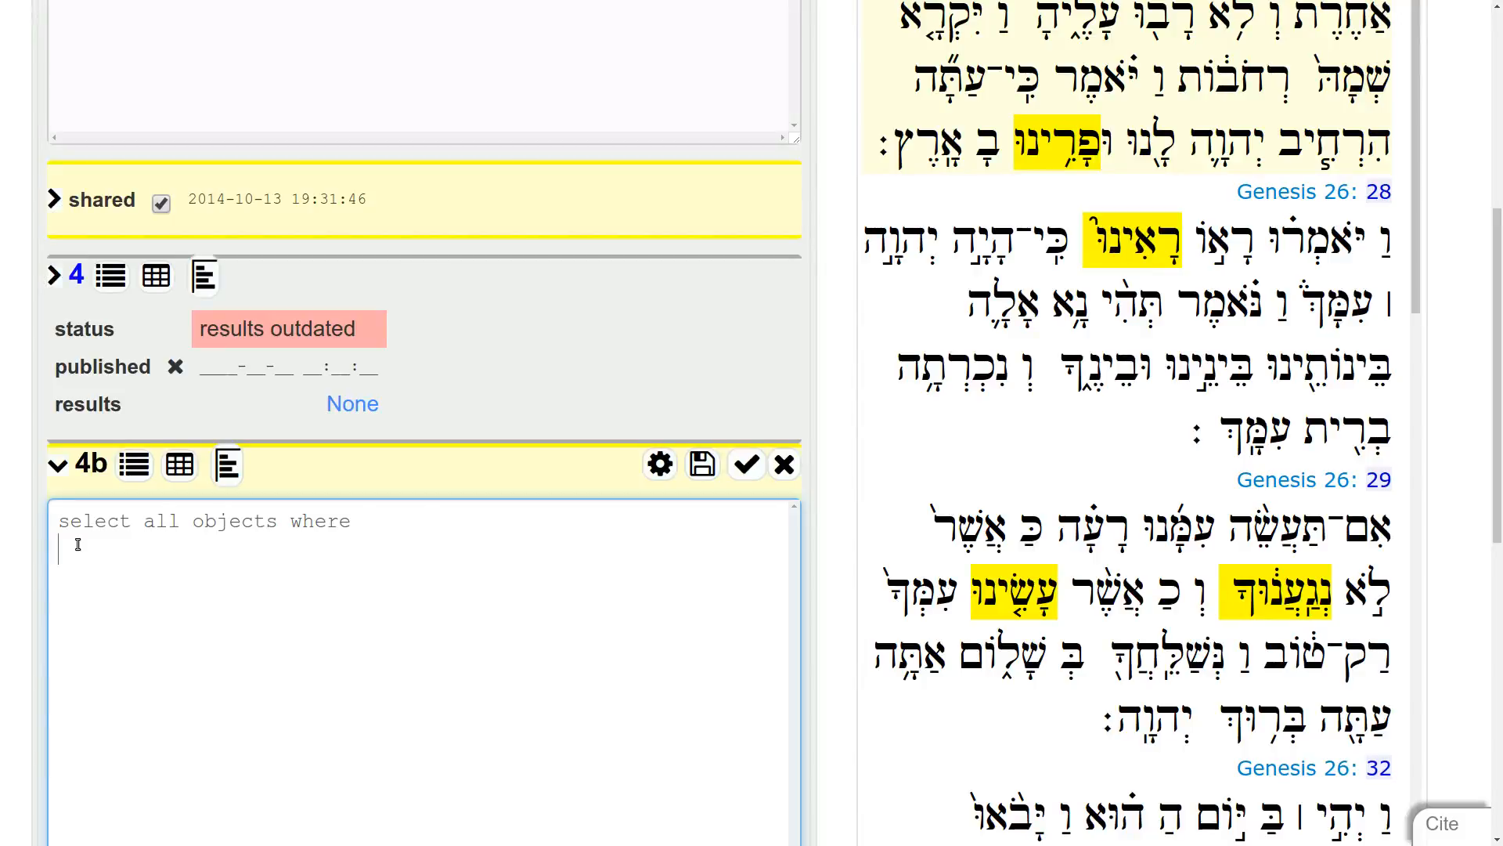
Write the 4b query's word block as [word FOCUS sp=verb] below the "select all objects where" line
text([word)
text(sp=verb)
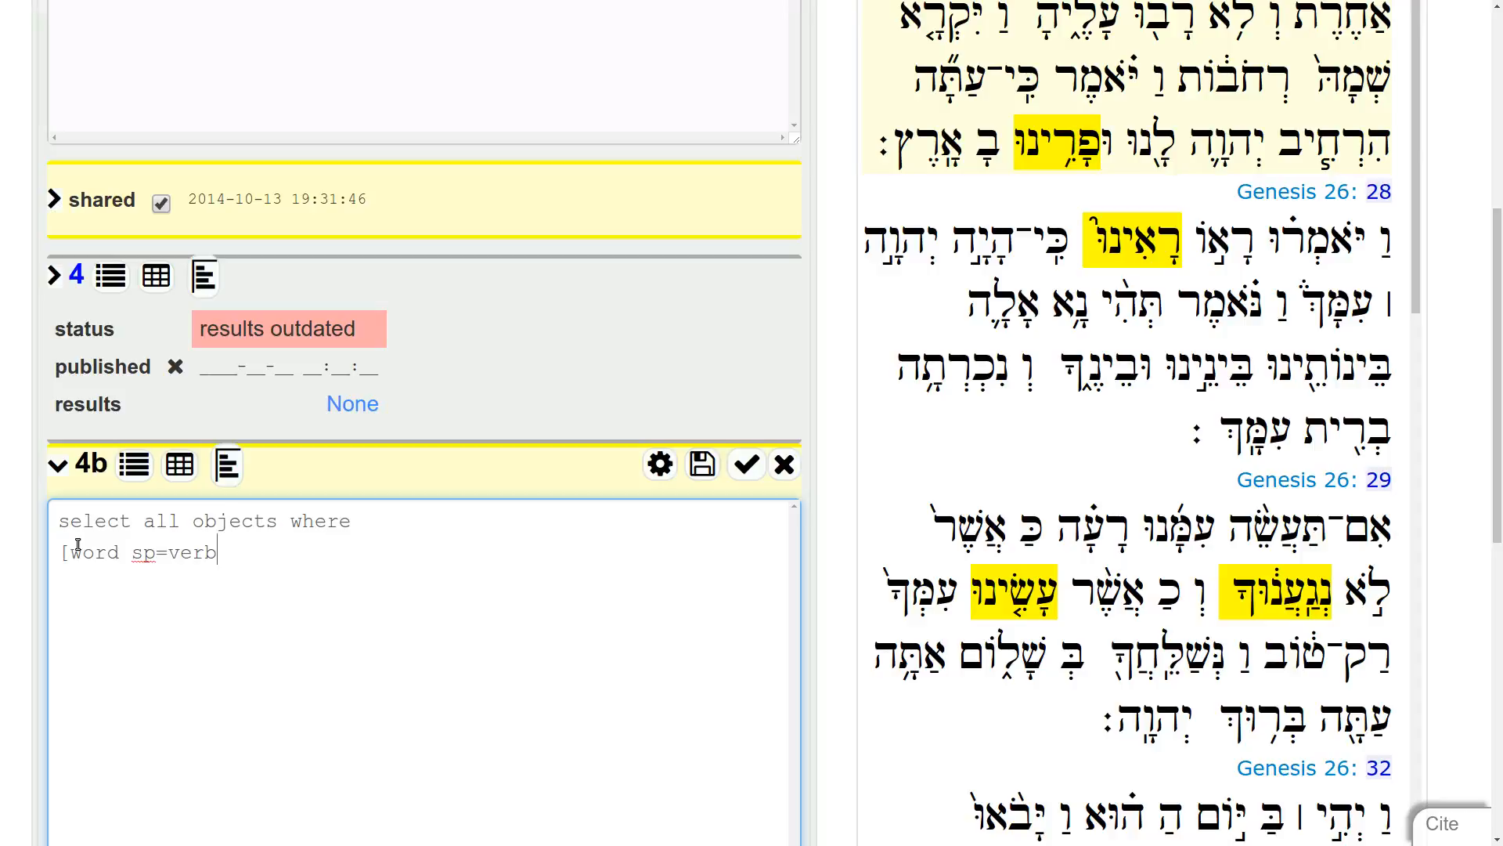
text(])
click(123, 554)
text(FOCUS)
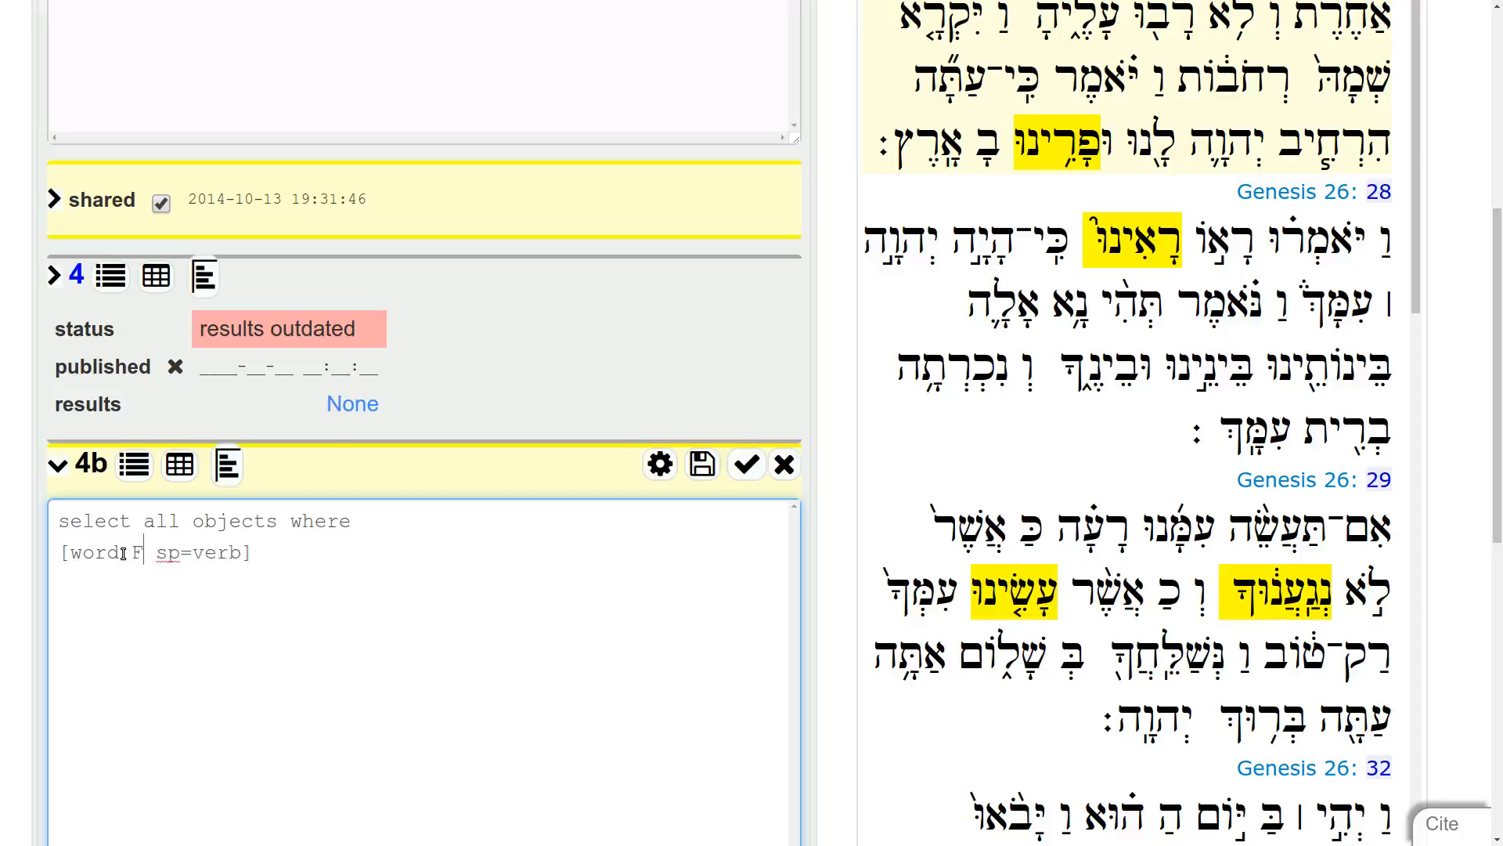
Execute the 4b verb query and view its status and the highlighted verses
click(660, 466)
key(ctrl+minus)
key(ctrl+minus)
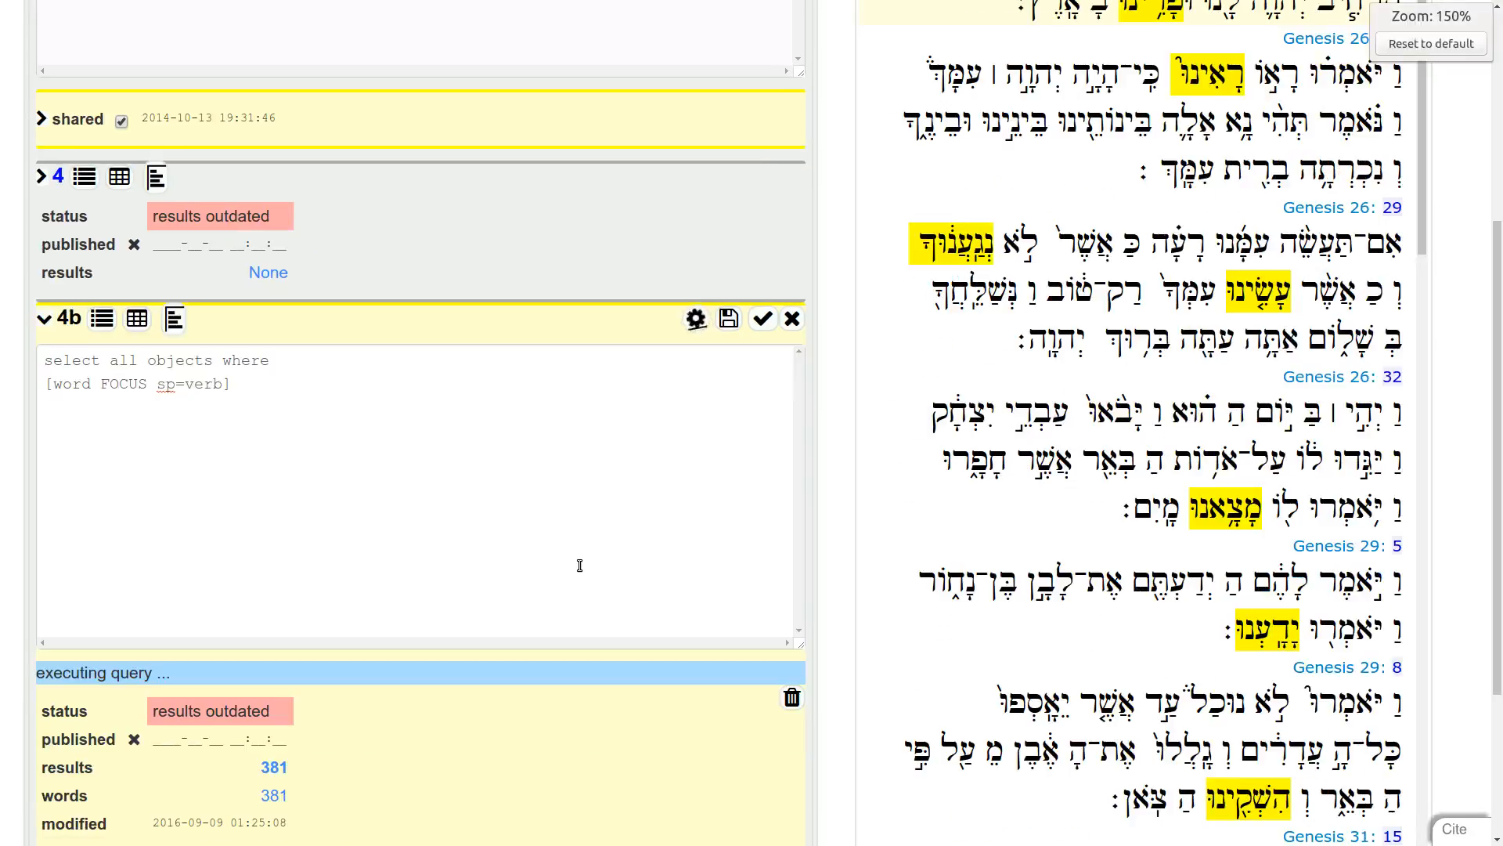
key(ctrl+minus)
key(ctrl+minus)
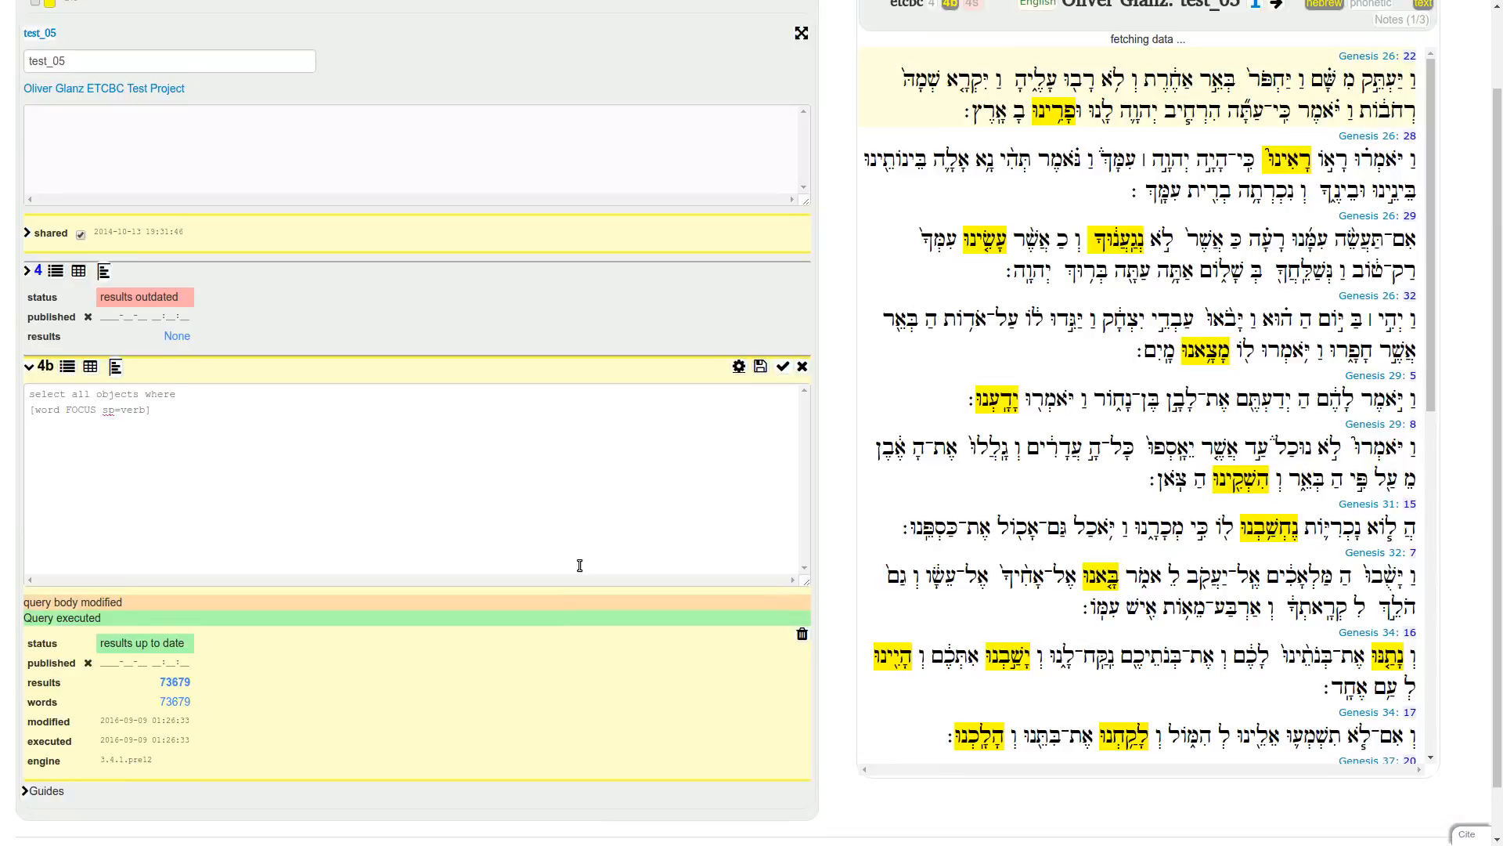
scroll(579, 565, up, 2)
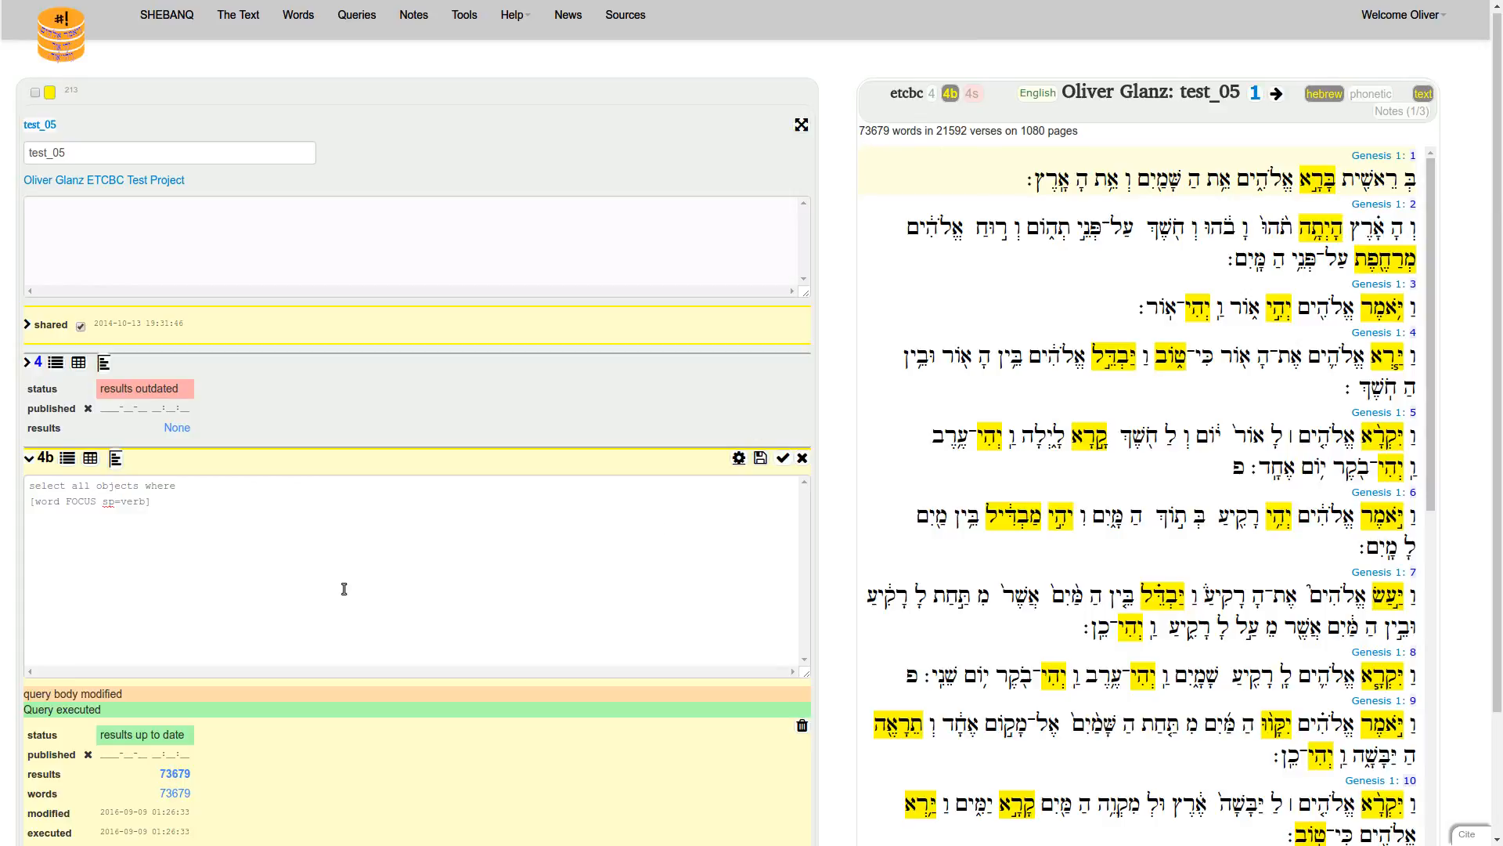
Add the condition AND vt=impf after sp=verb inside the query's word block
key(ctrl+plus)
key(ctrl+plus)
key(ctrl+plus)
key(ctrl+plus)
key(ctrl+plus)
key(ctrl+plus)
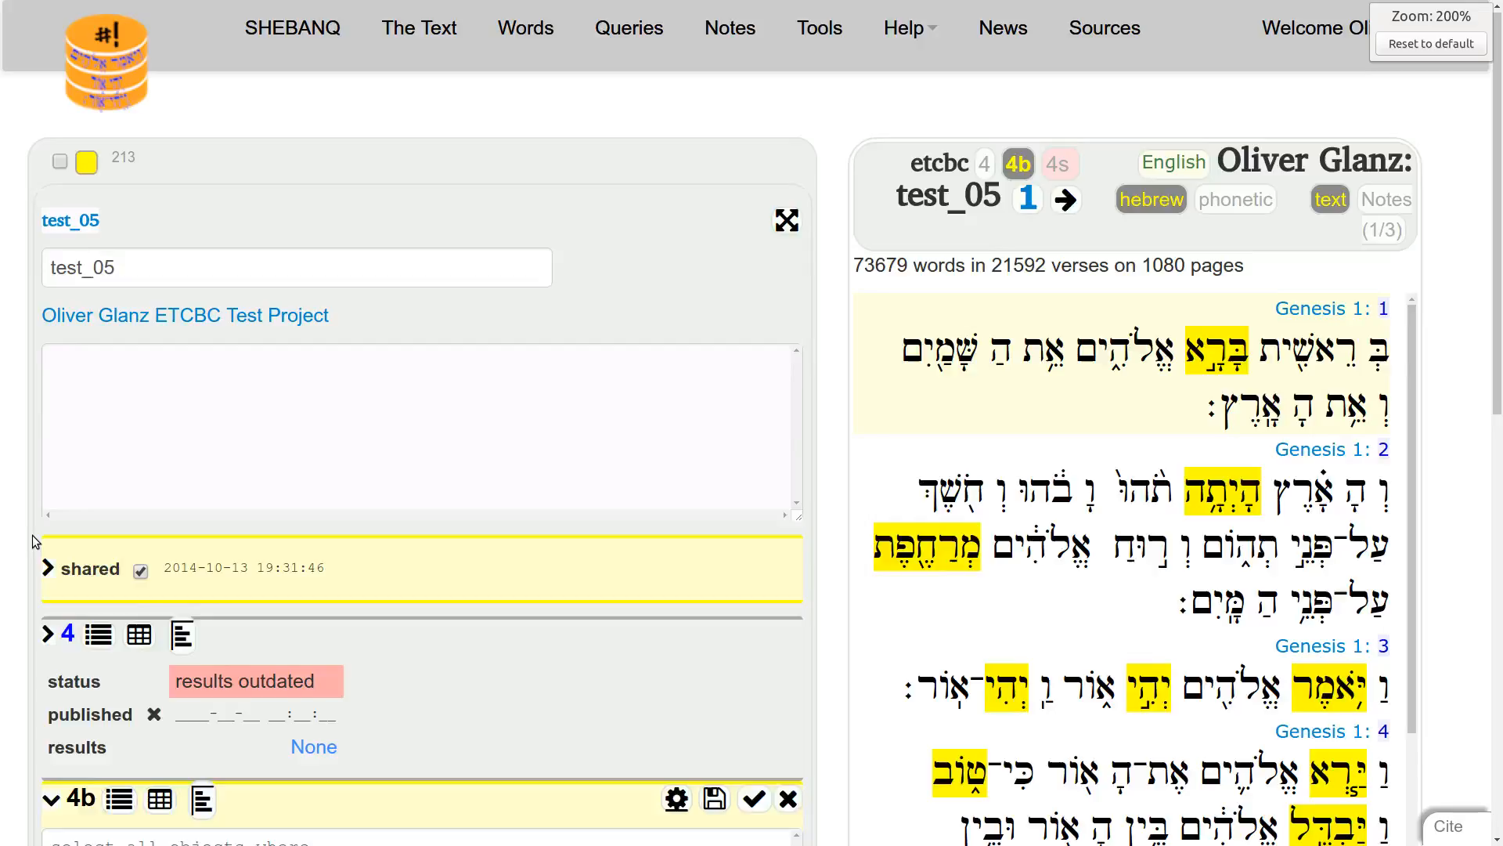
scroll(31, 534, down, 3)
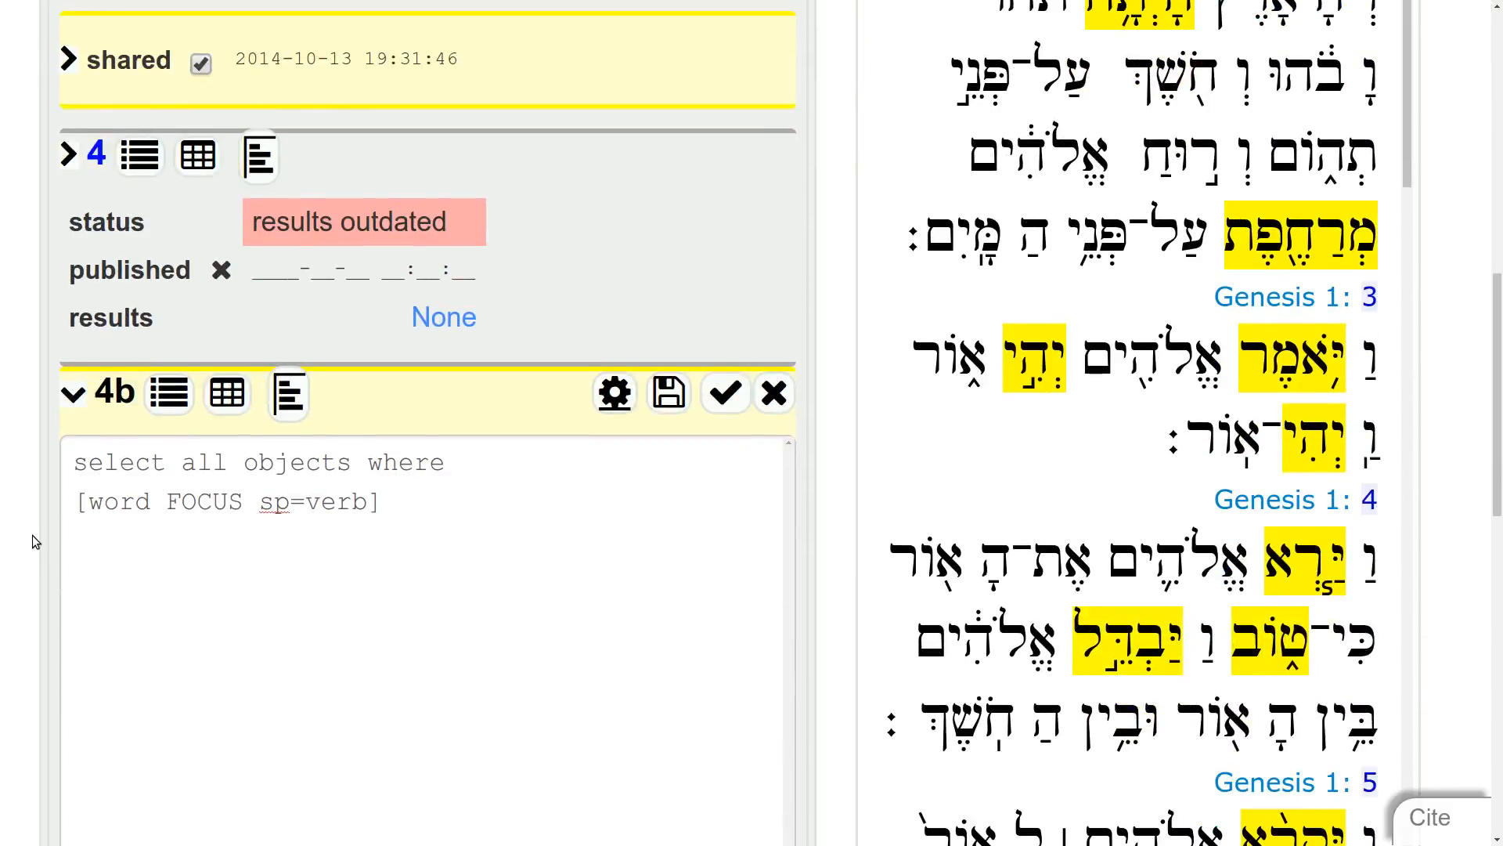
key(ctrl+plus)
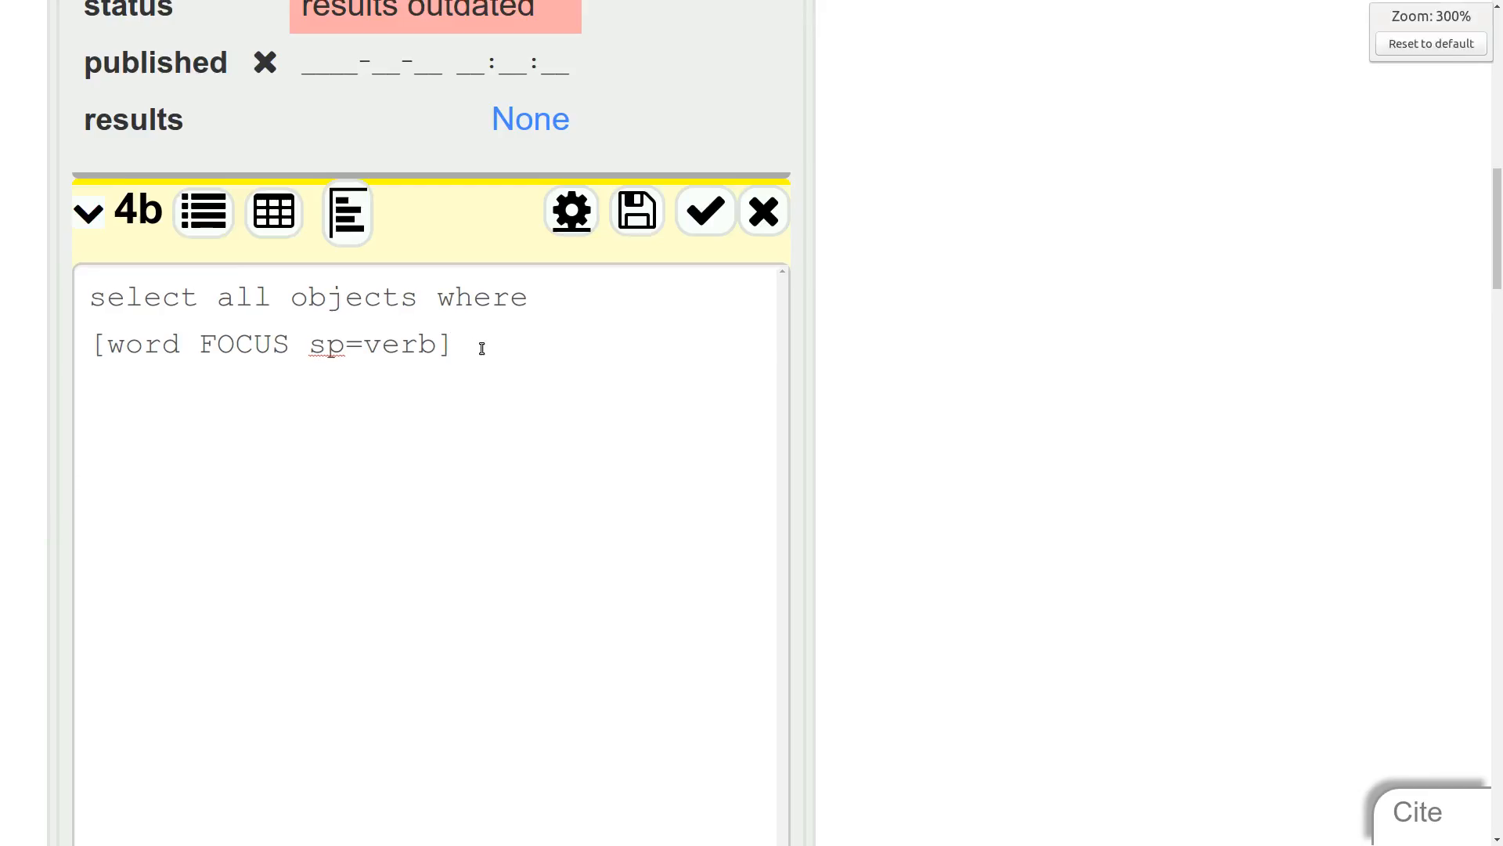
click(436, 344)
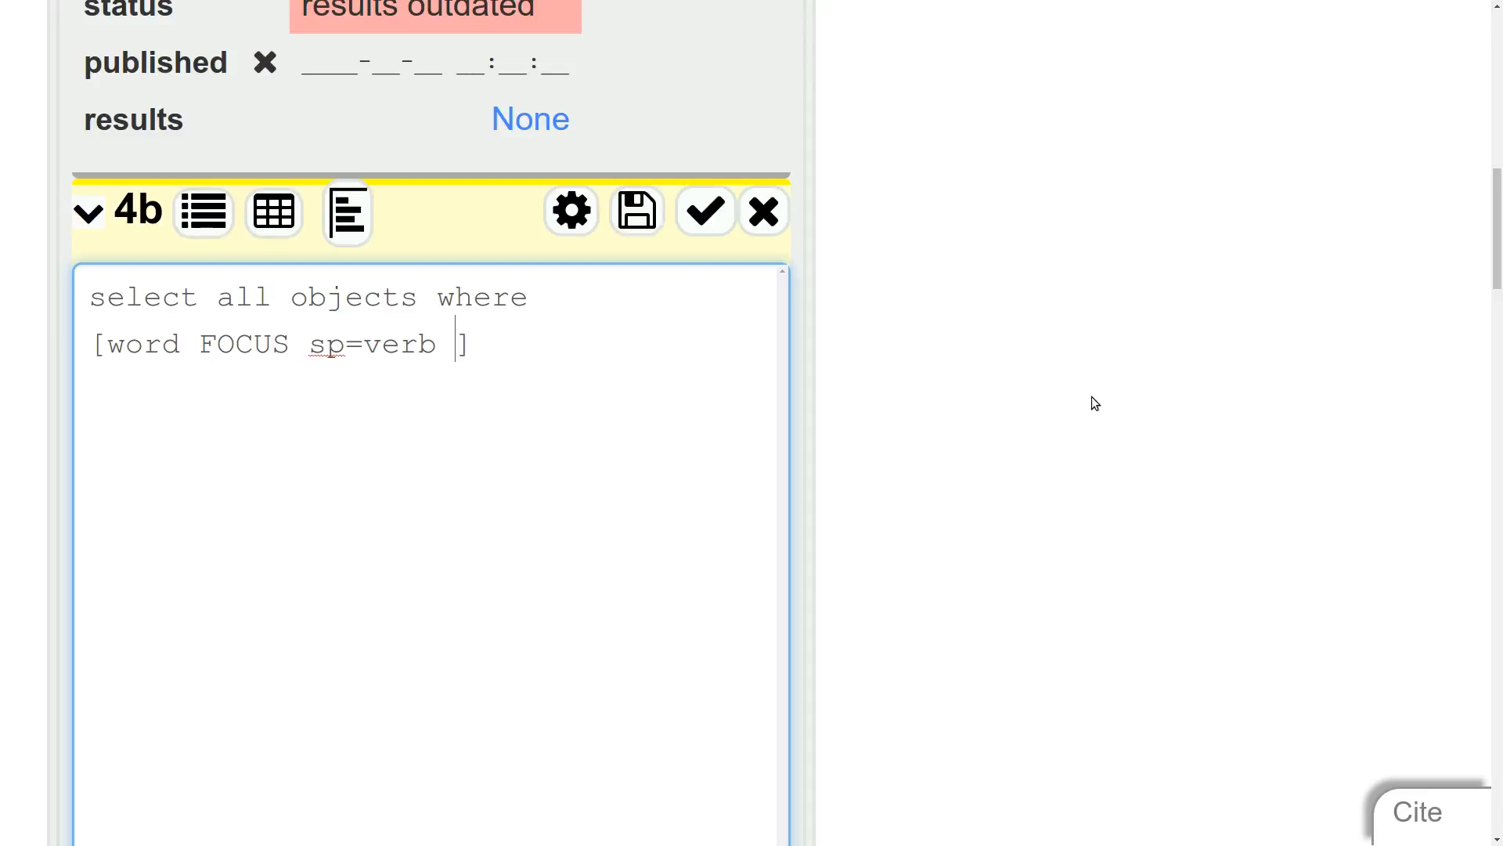
text(AND)
text(vt=impf)
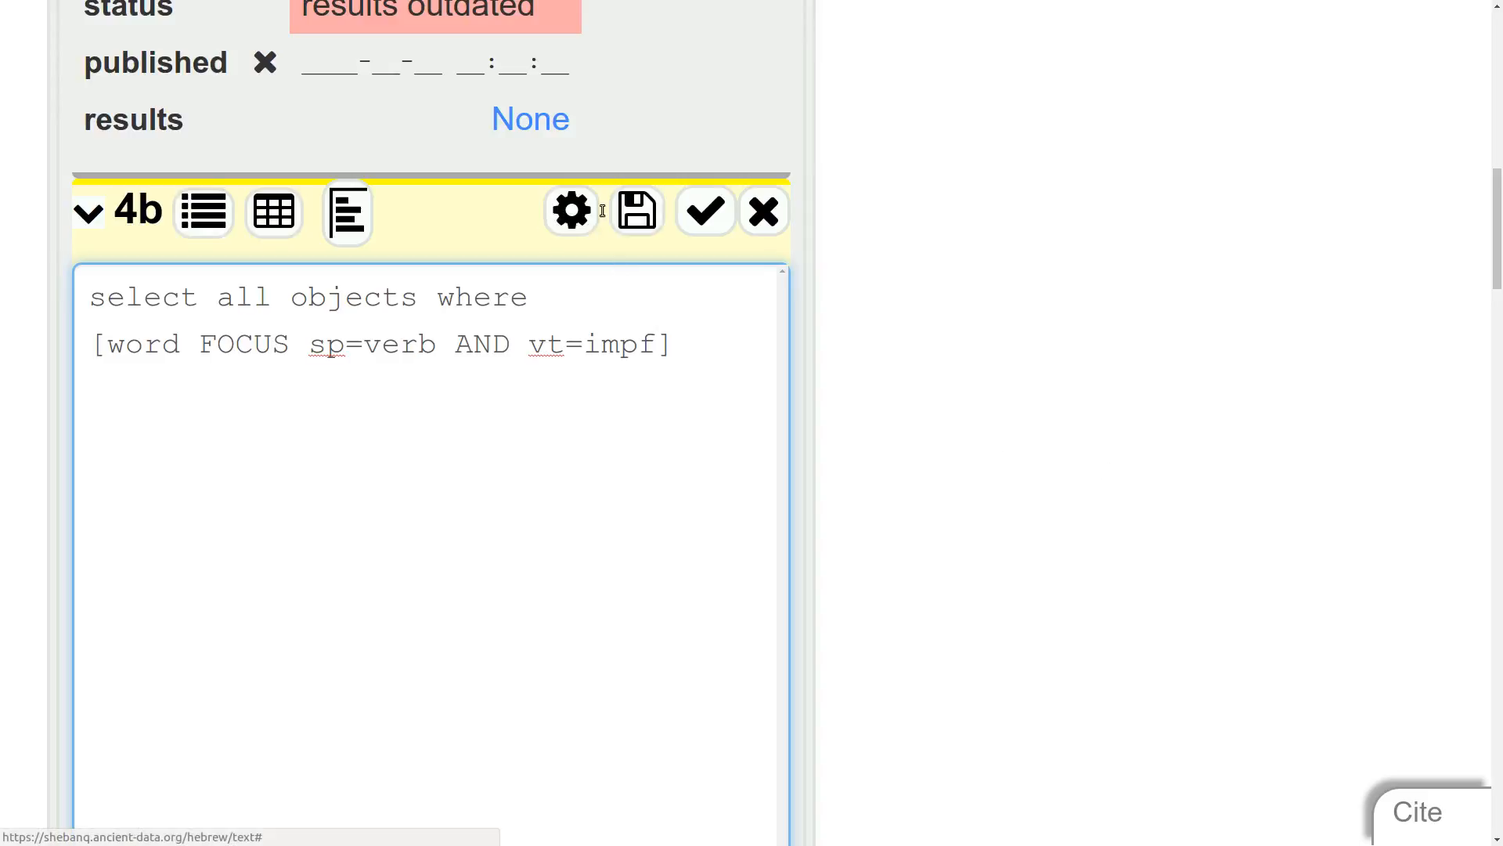
Execute the query for imperfect verbs and look through the matching verses in Genesis 1
click(571, 215)
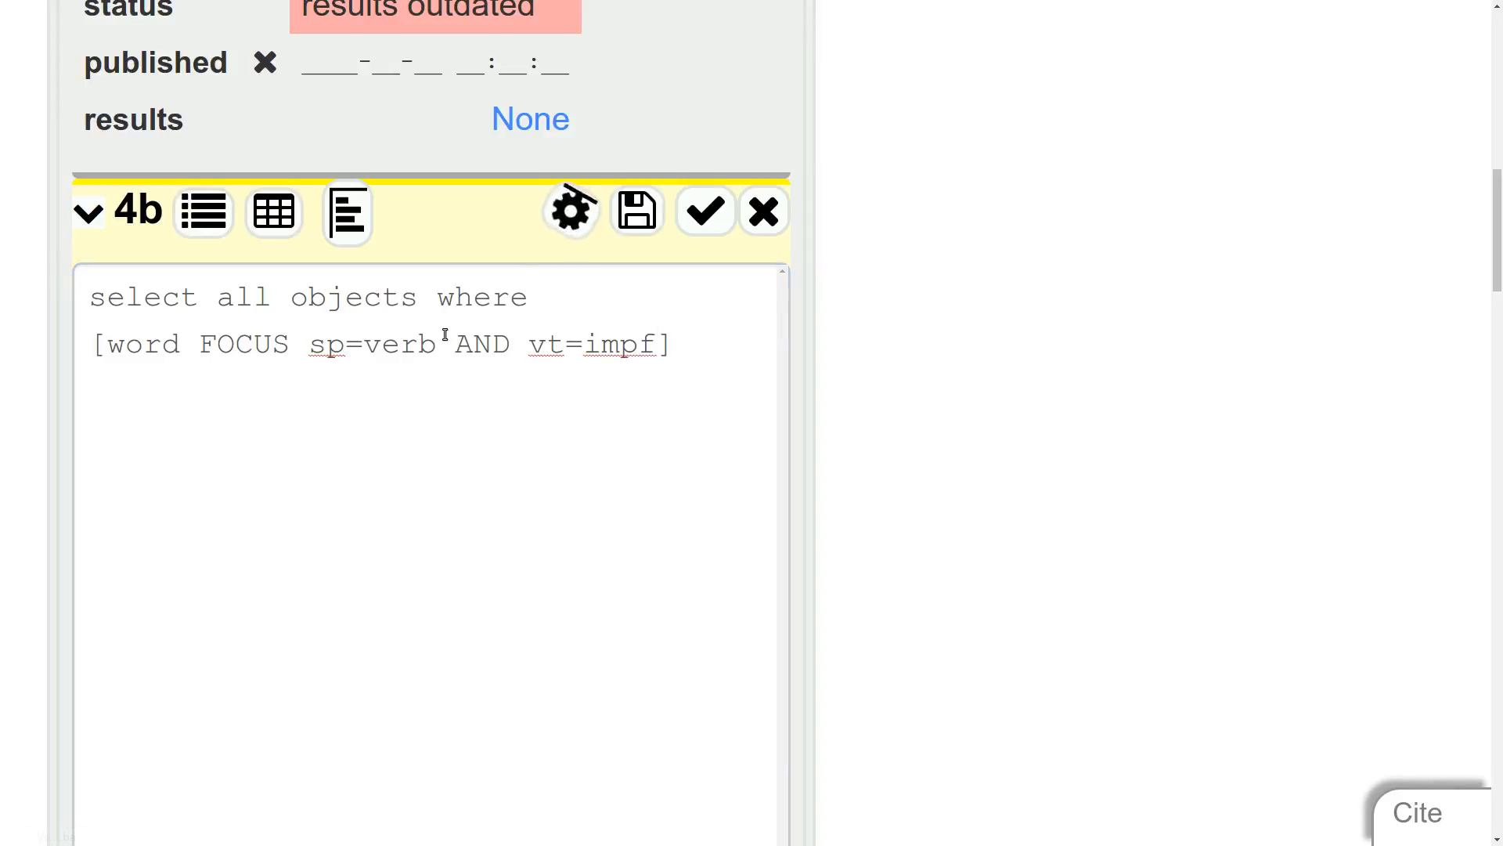
key(ctrl+minus)
key(ctrl+minus)
key(ctrl+minus)
key(ctrl+minus)
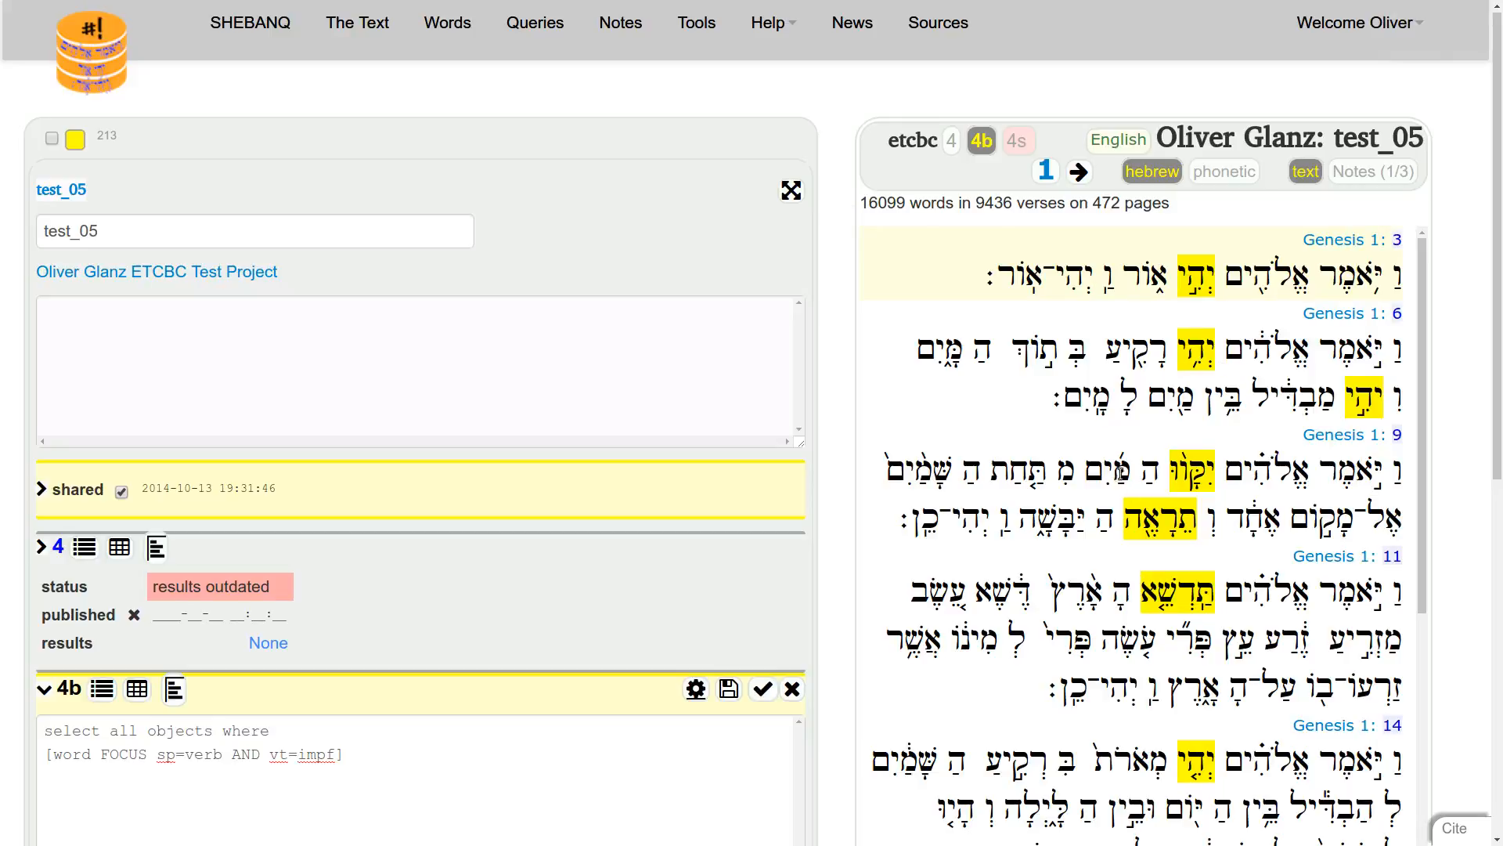
scroll(1119, 501, down, 4)
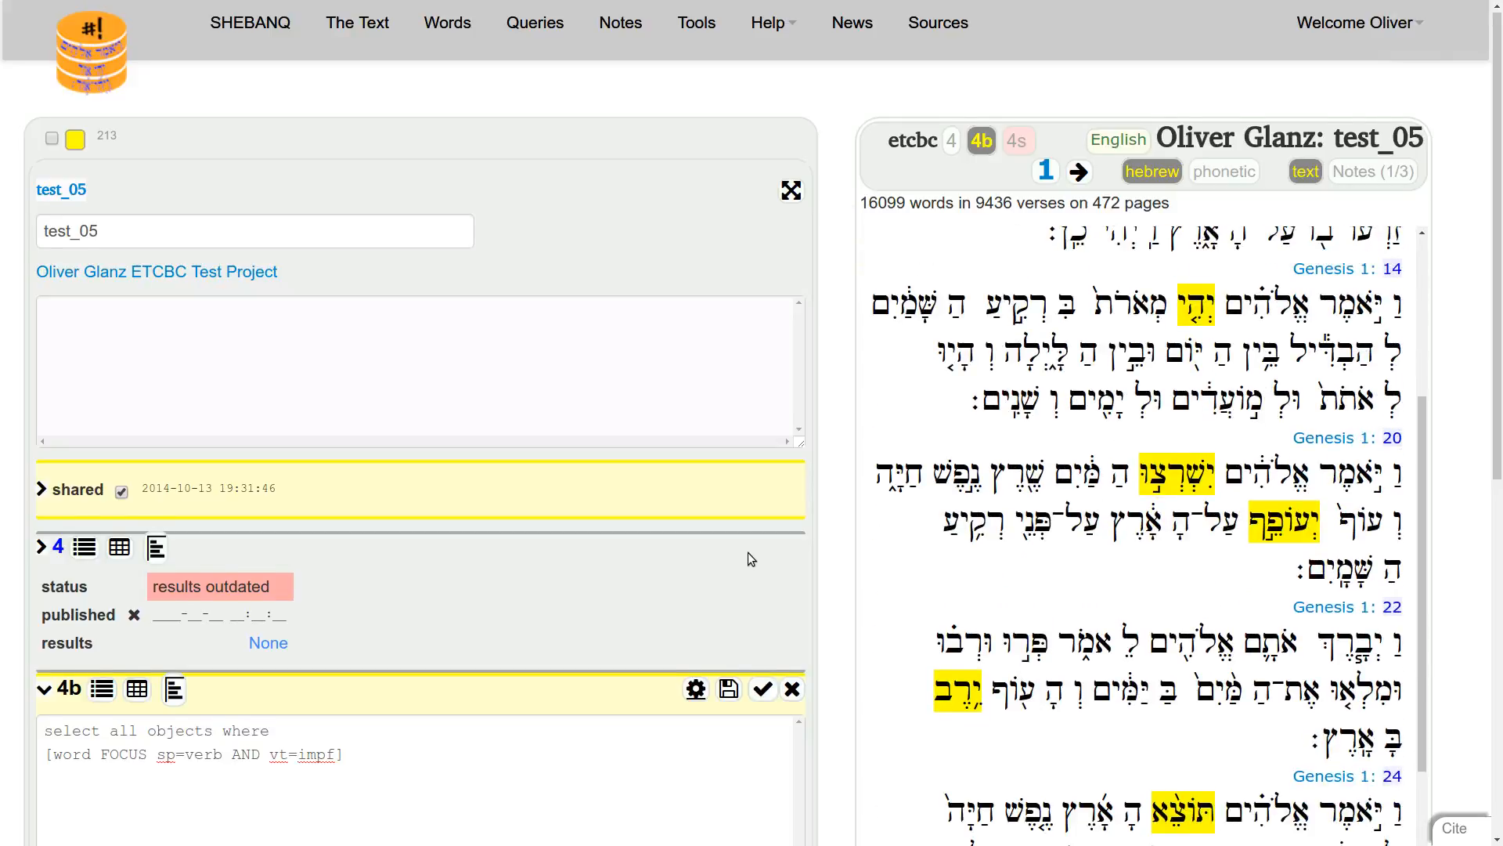
scroll(748, 552, down, 5)
scroll(25, 566, up, 3)
scroll(26, 566, up, 1)
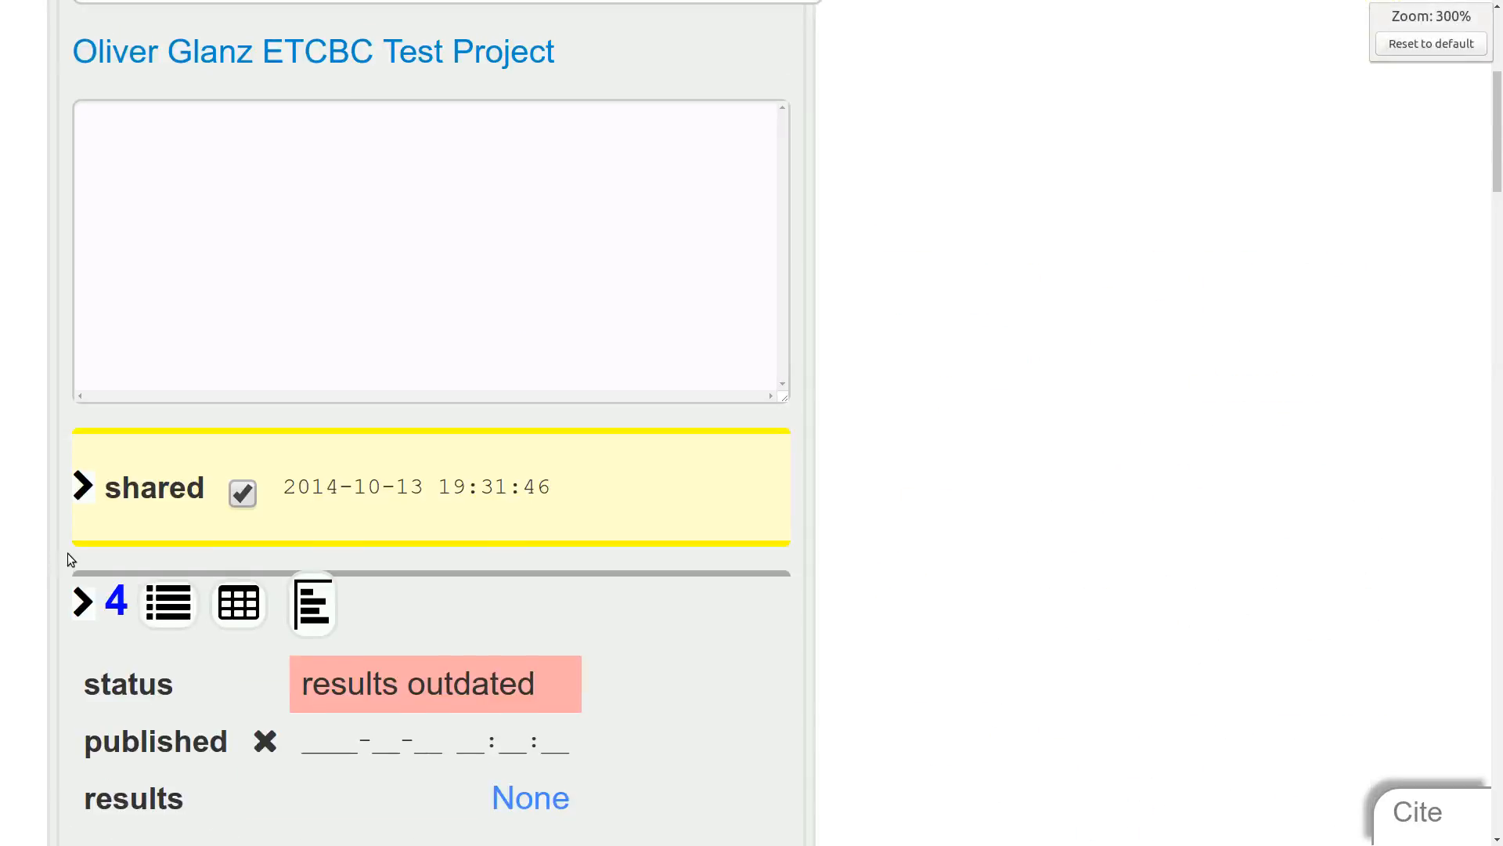
Extend the word block with the first-person condition AND ps=p1 after vt=impf
scroll(68, 552, down, 6)
click(728, 499)
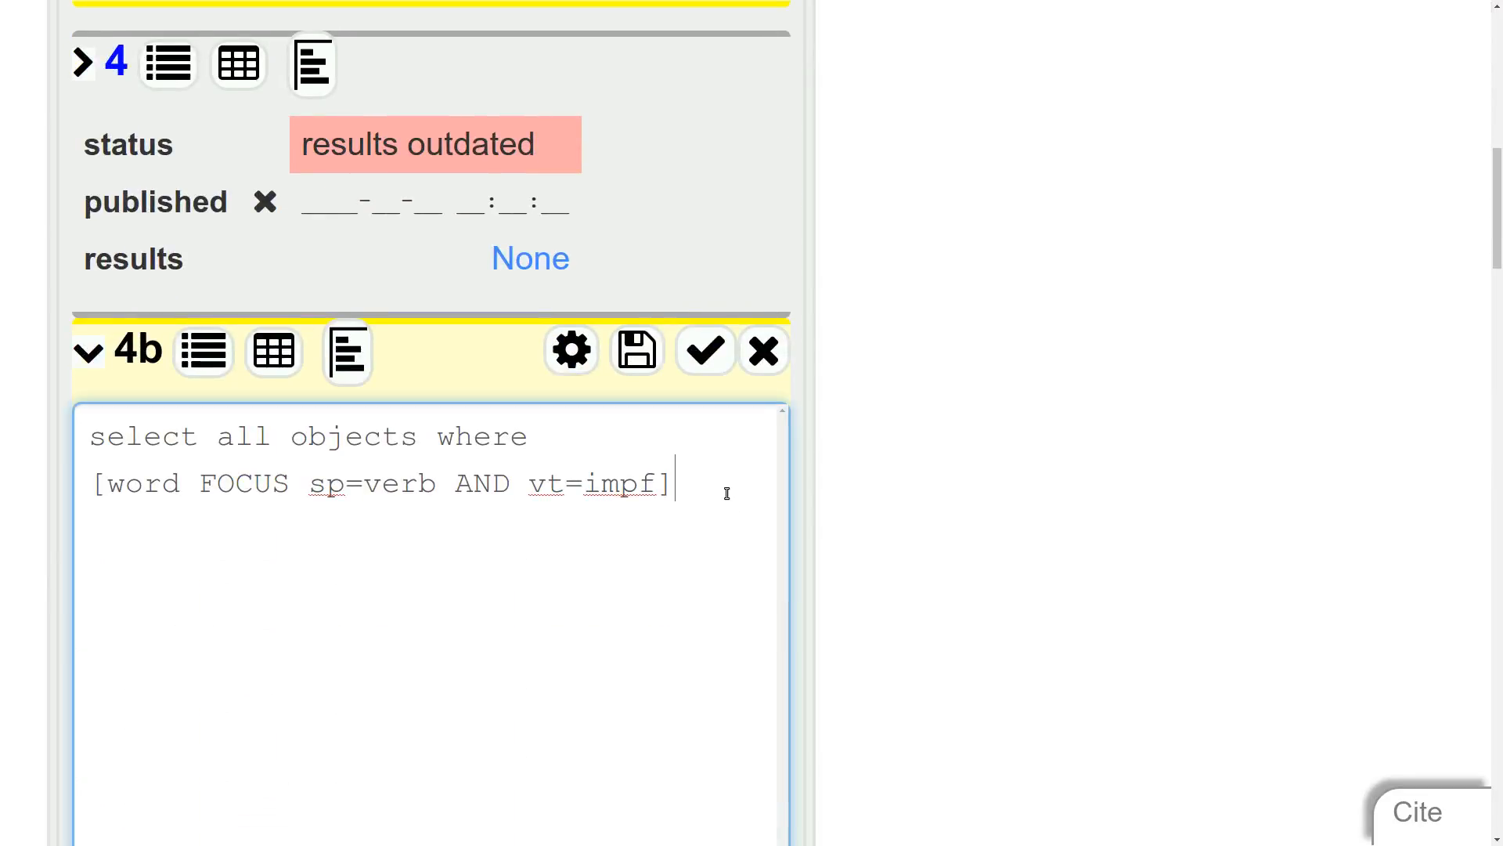
key(Left)
text(AND)
key(Return)
text(nu)
key(BackSpace)
key(BackSpace)
text(ps=p1)
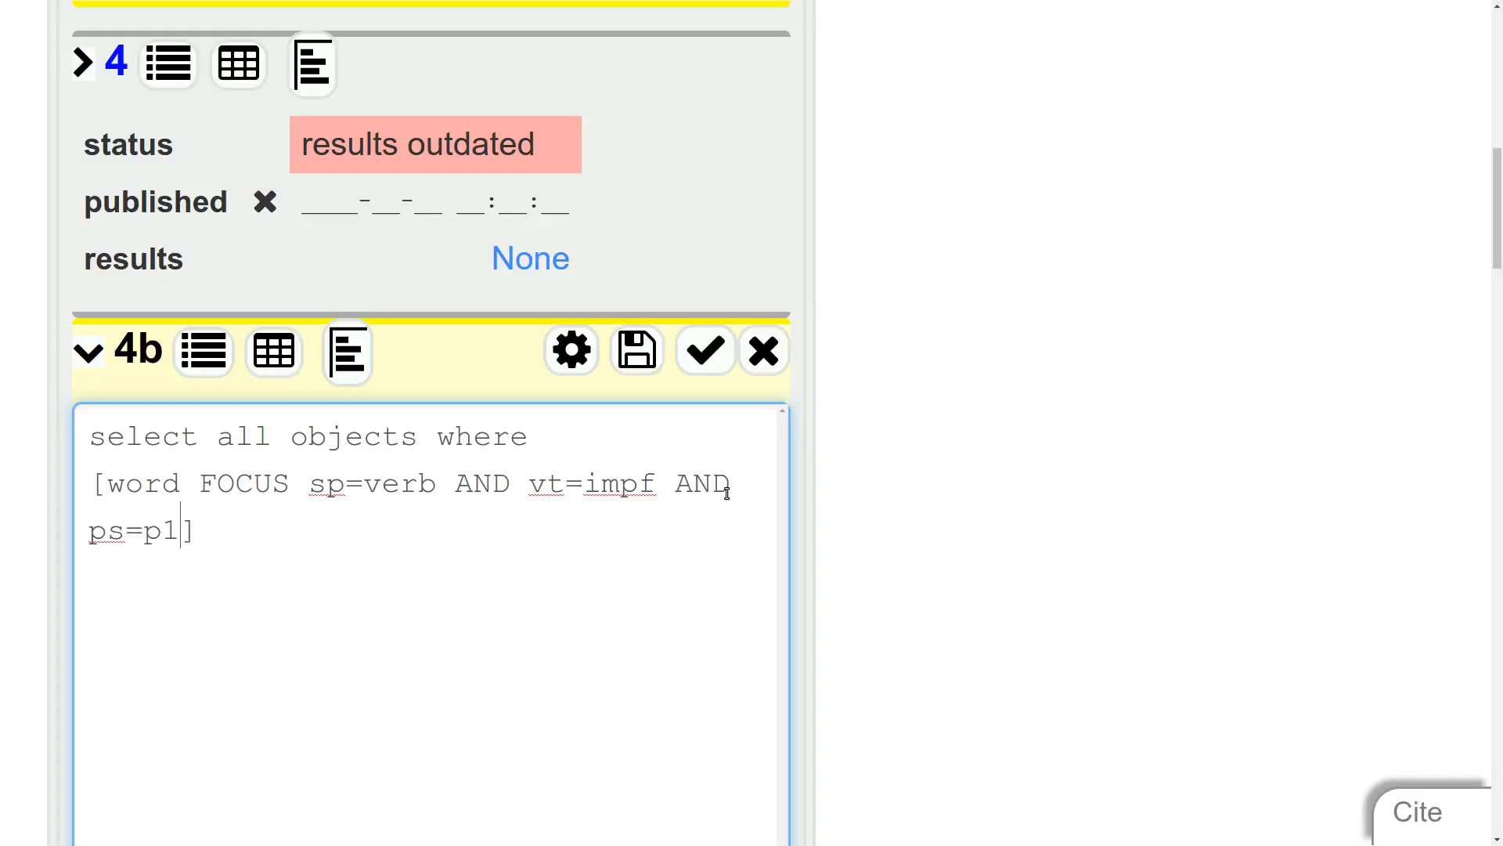
Execute the query for first-person imperfect verbs and check the highlighted forms in the verses
click(573, 350)
key(ctrl+minus)
key(ctrl+minus)
key(ctrl+minus)
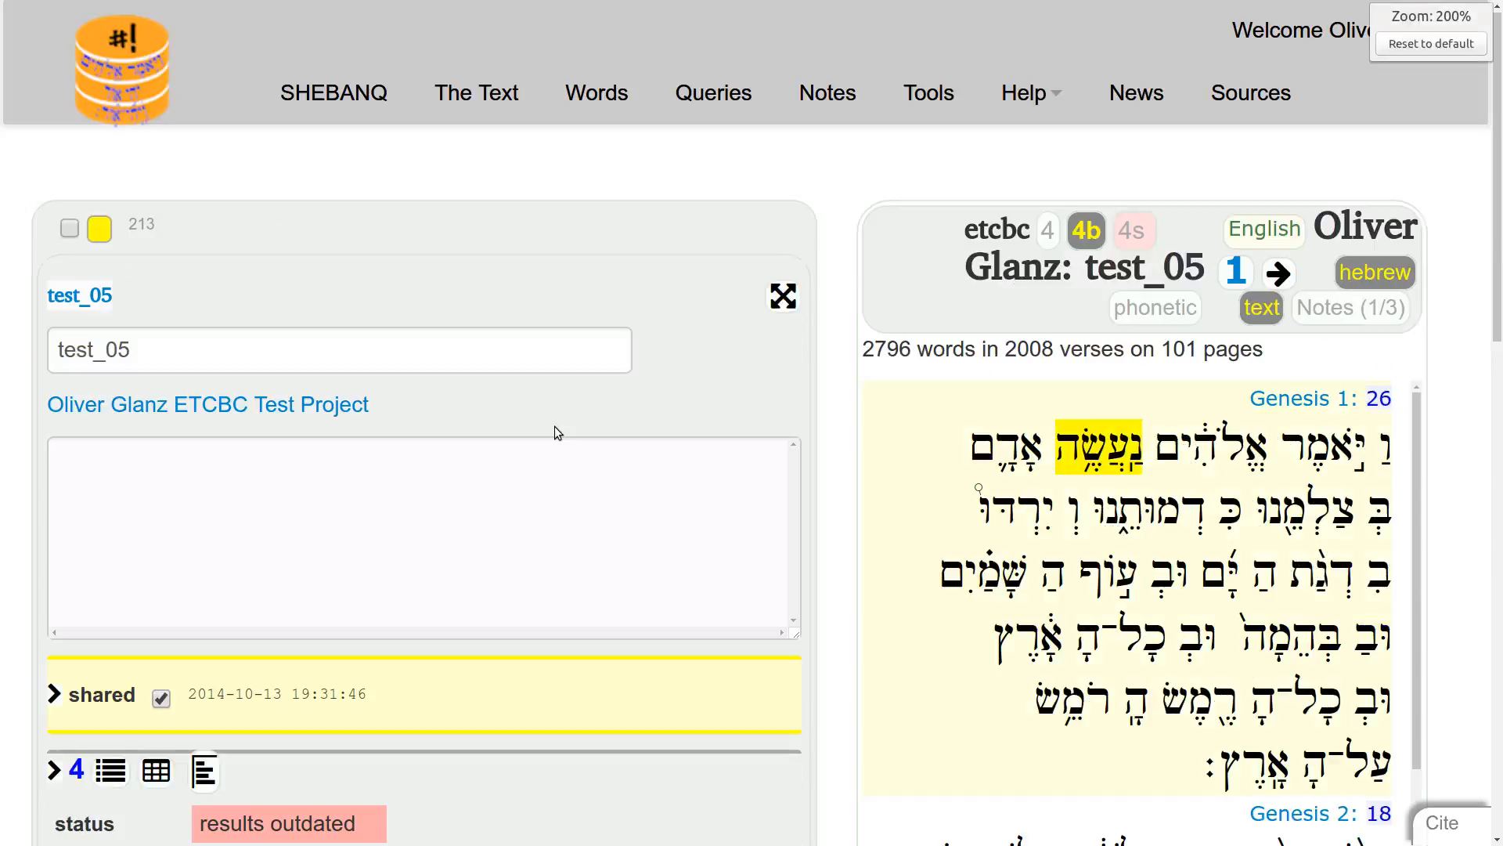
scroll(556, 427, down, 2)
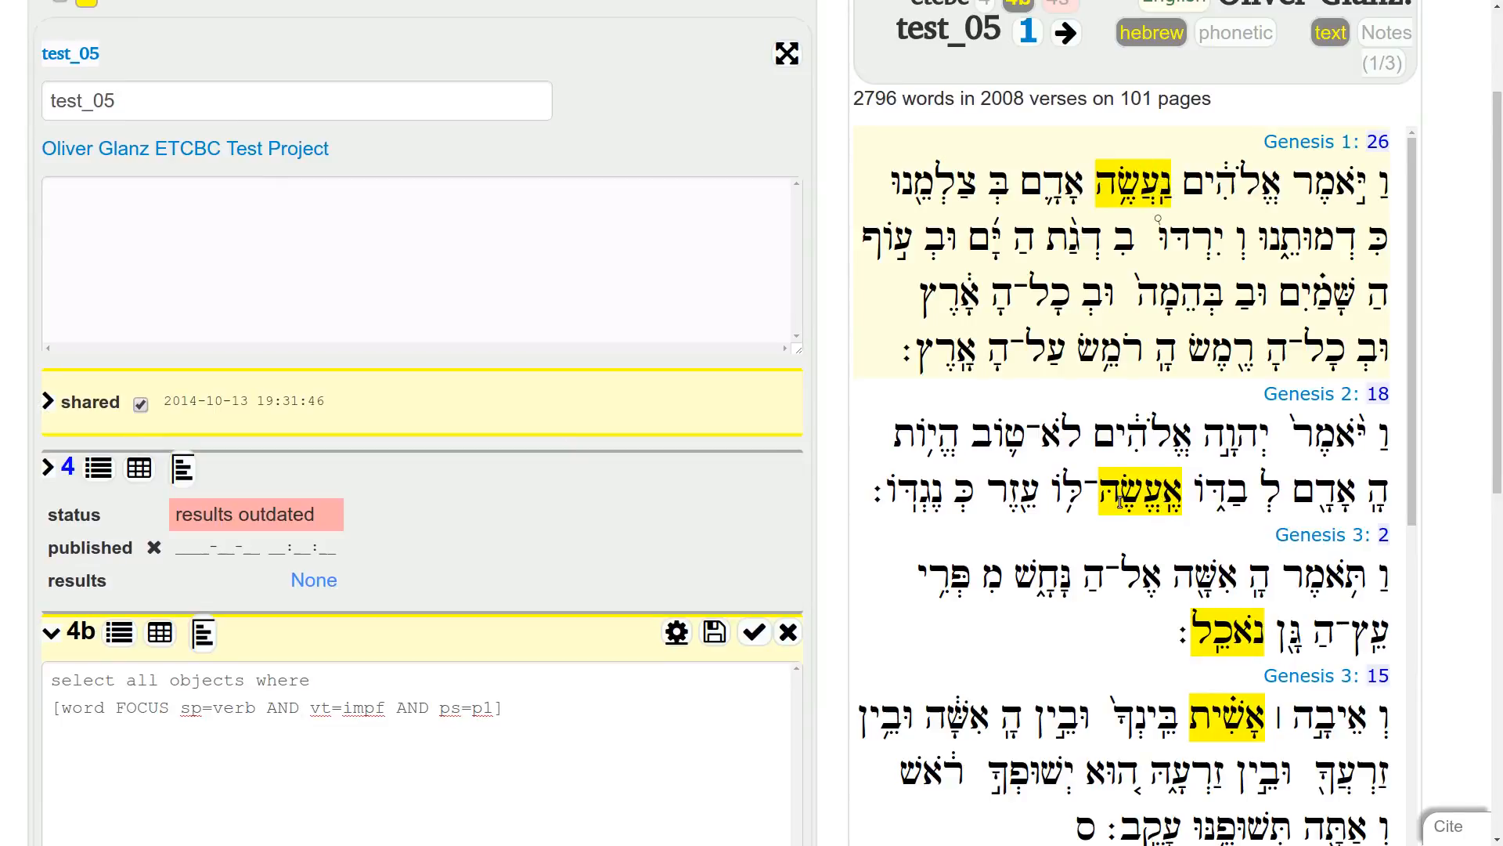
scroll(1120, 502, down, 1)
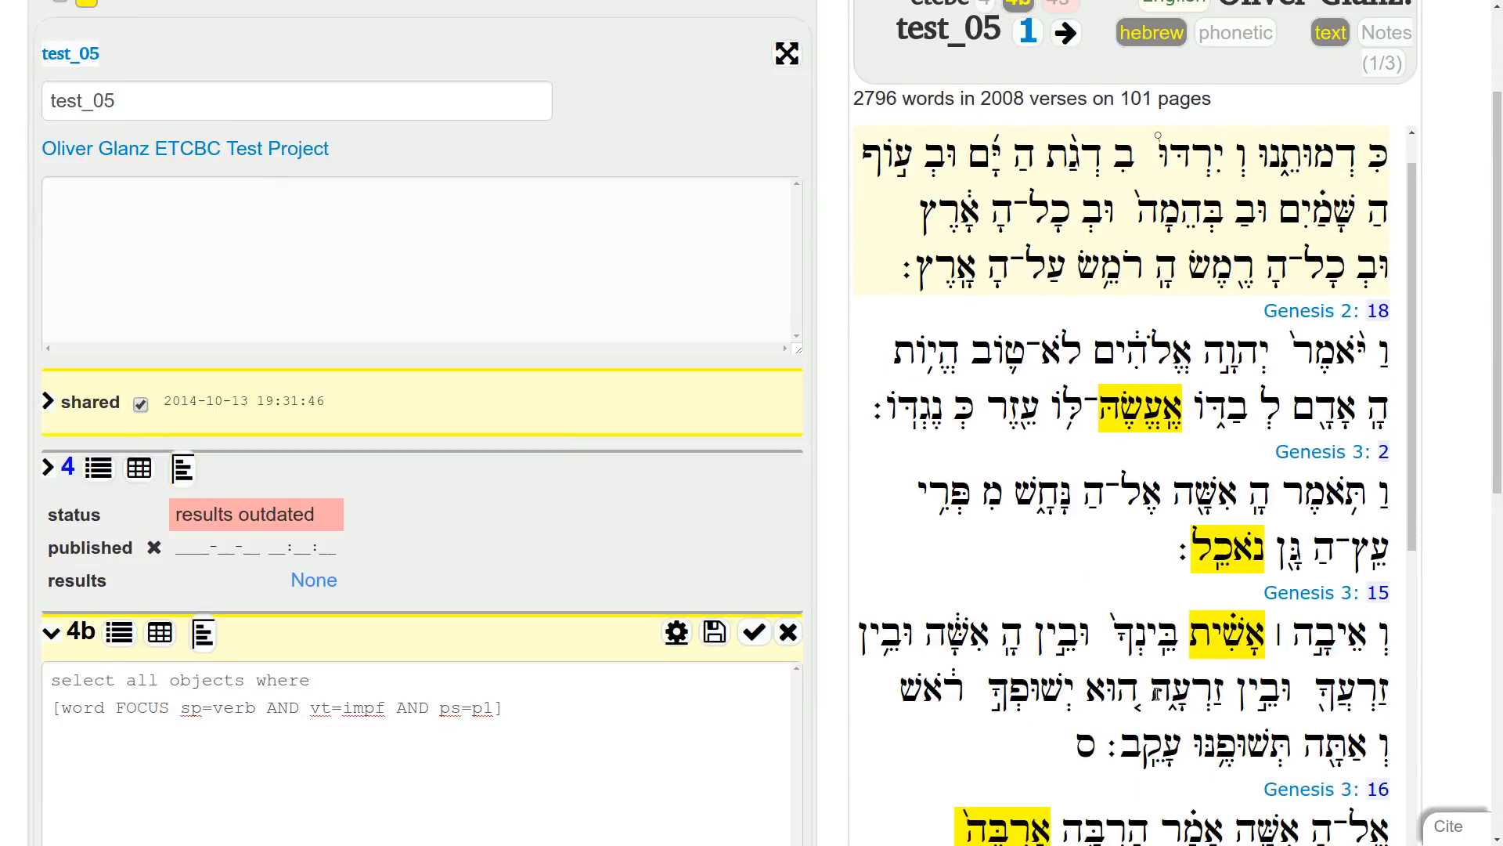
scroll(327, 771, down, 1)
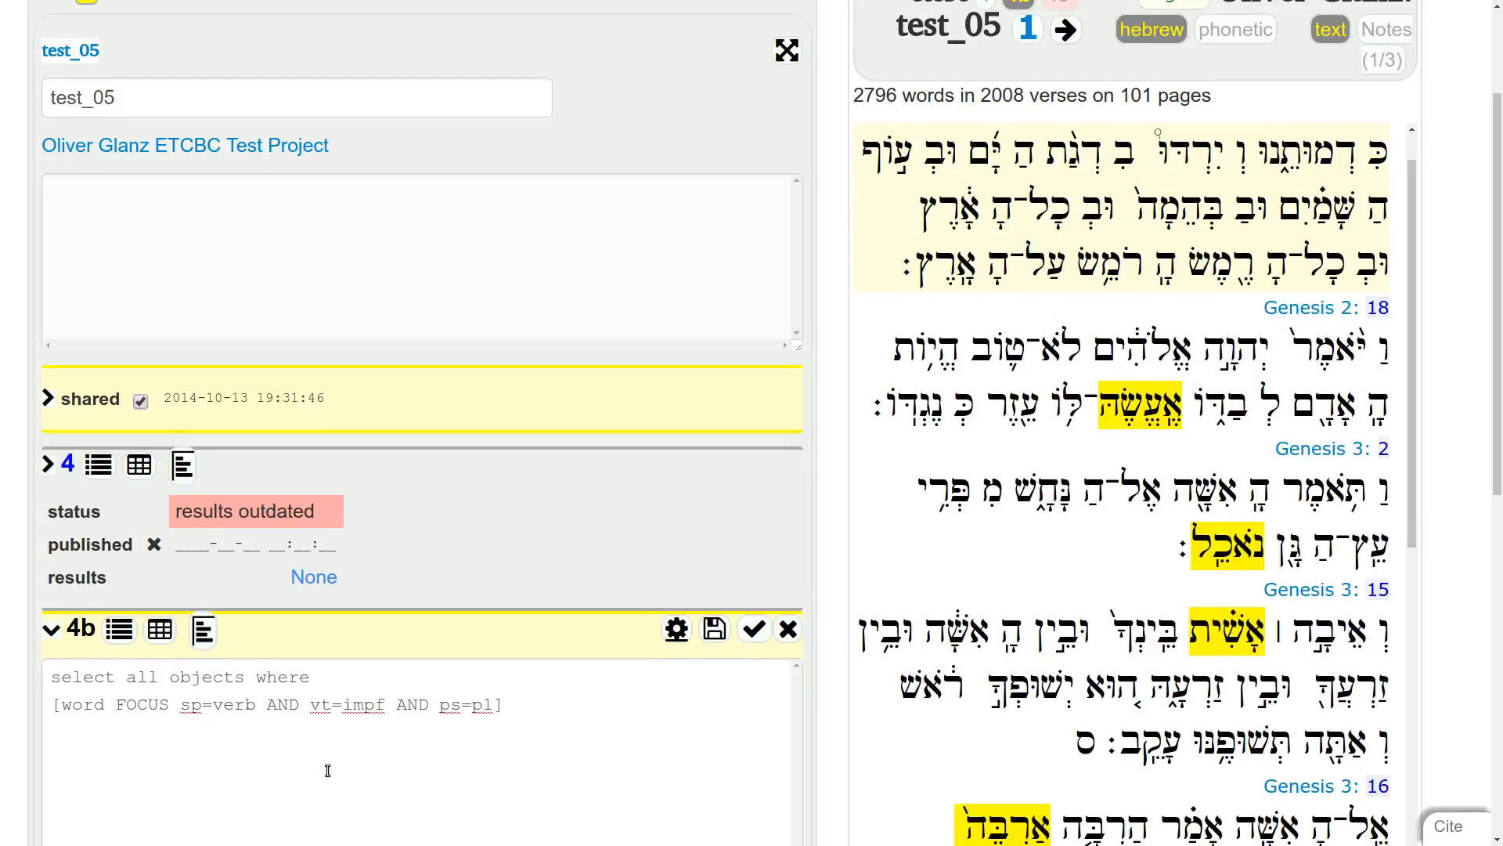
scroll(327, 772, down, 2)
scroll(208, 688, up, 2)
Add the plural condition AND nu=pl after ps=p1 in the word block
scroll(206, 686, down, 5)
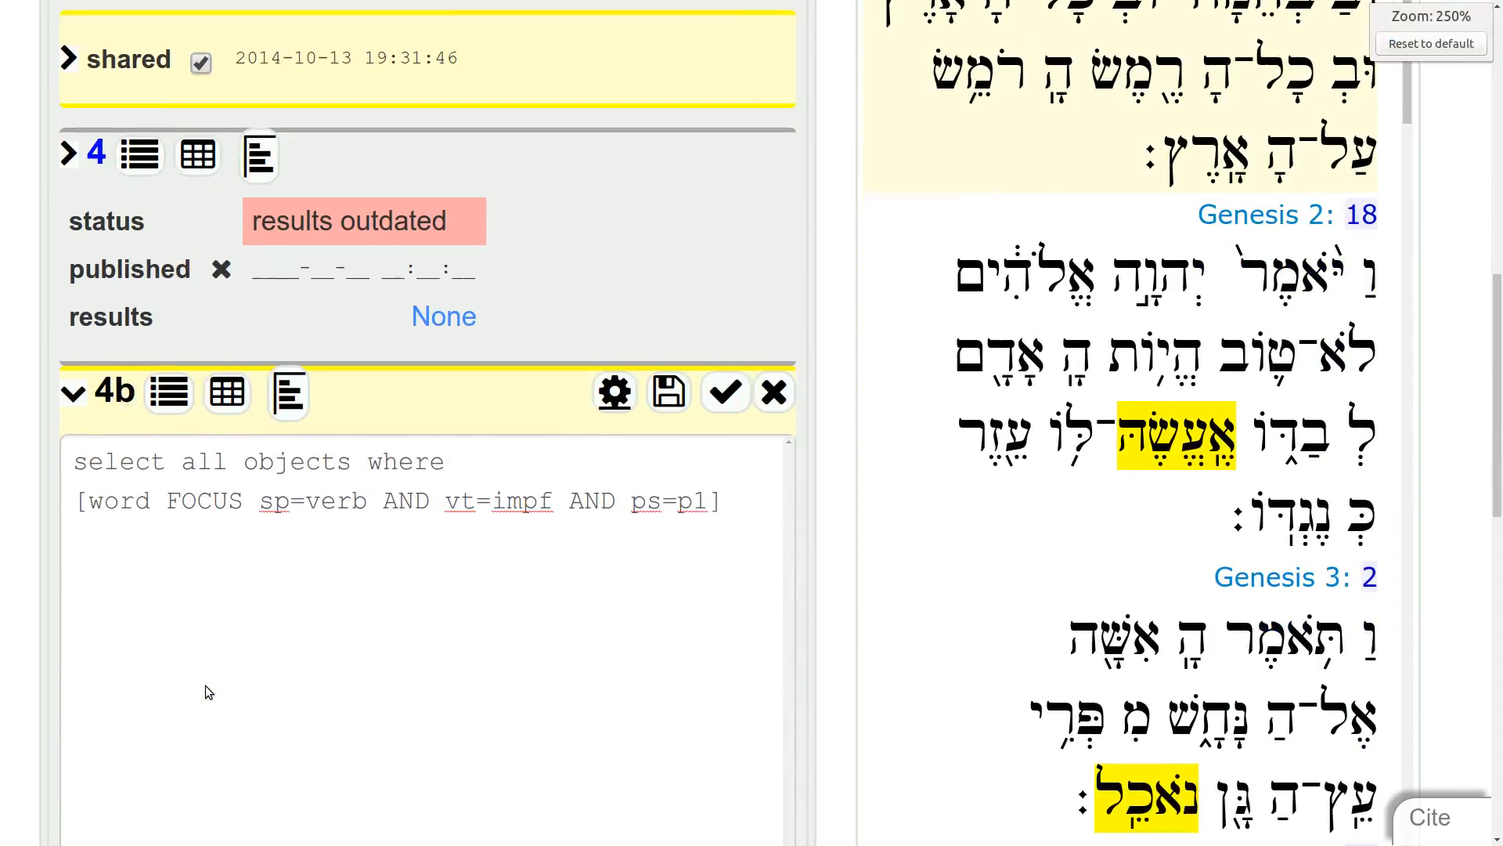
scroll(205, 685, up, 1)
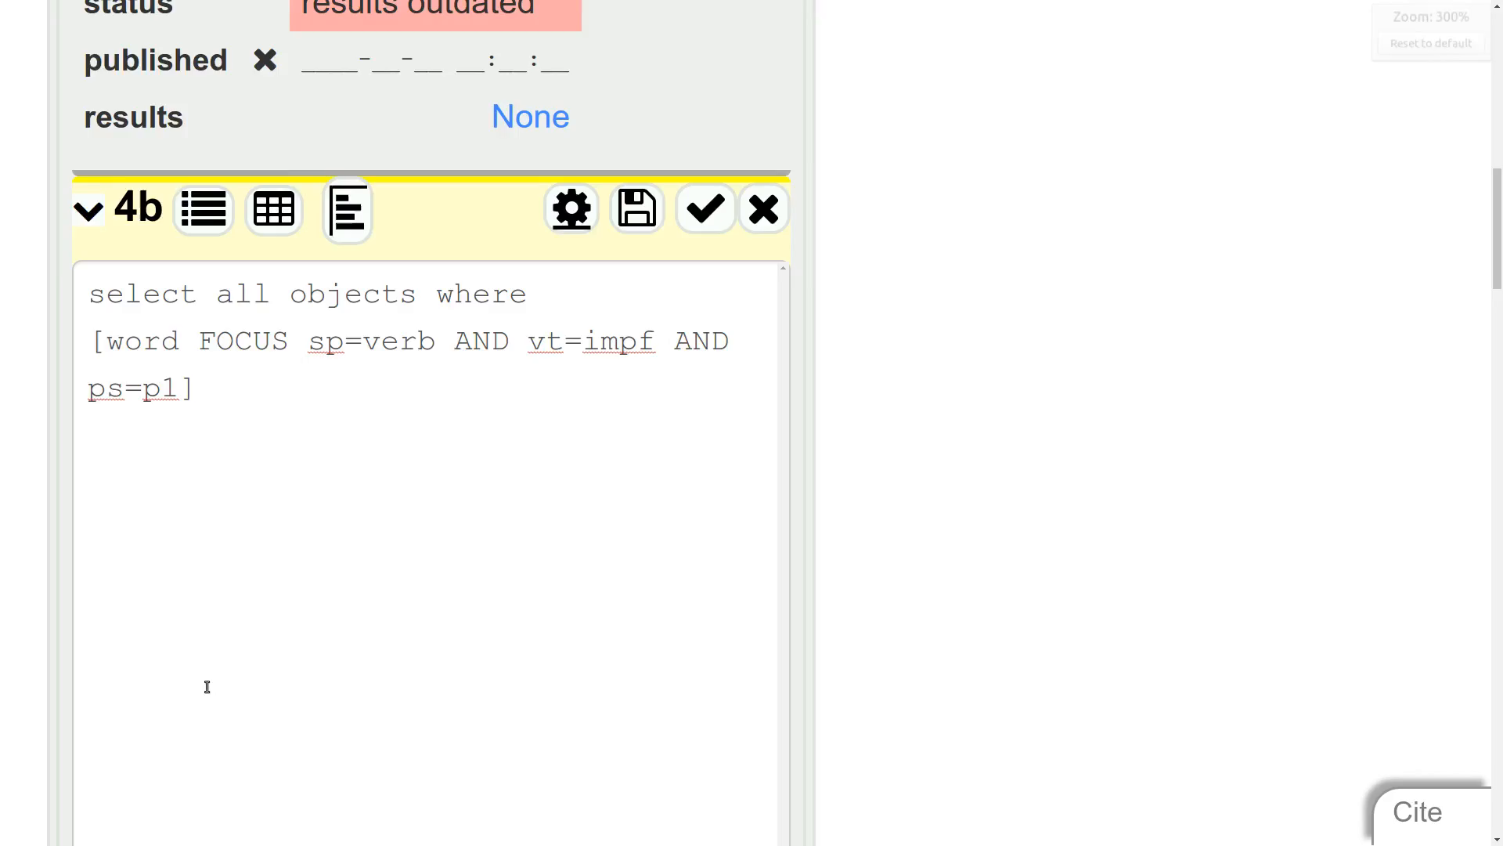
click(182, 393)
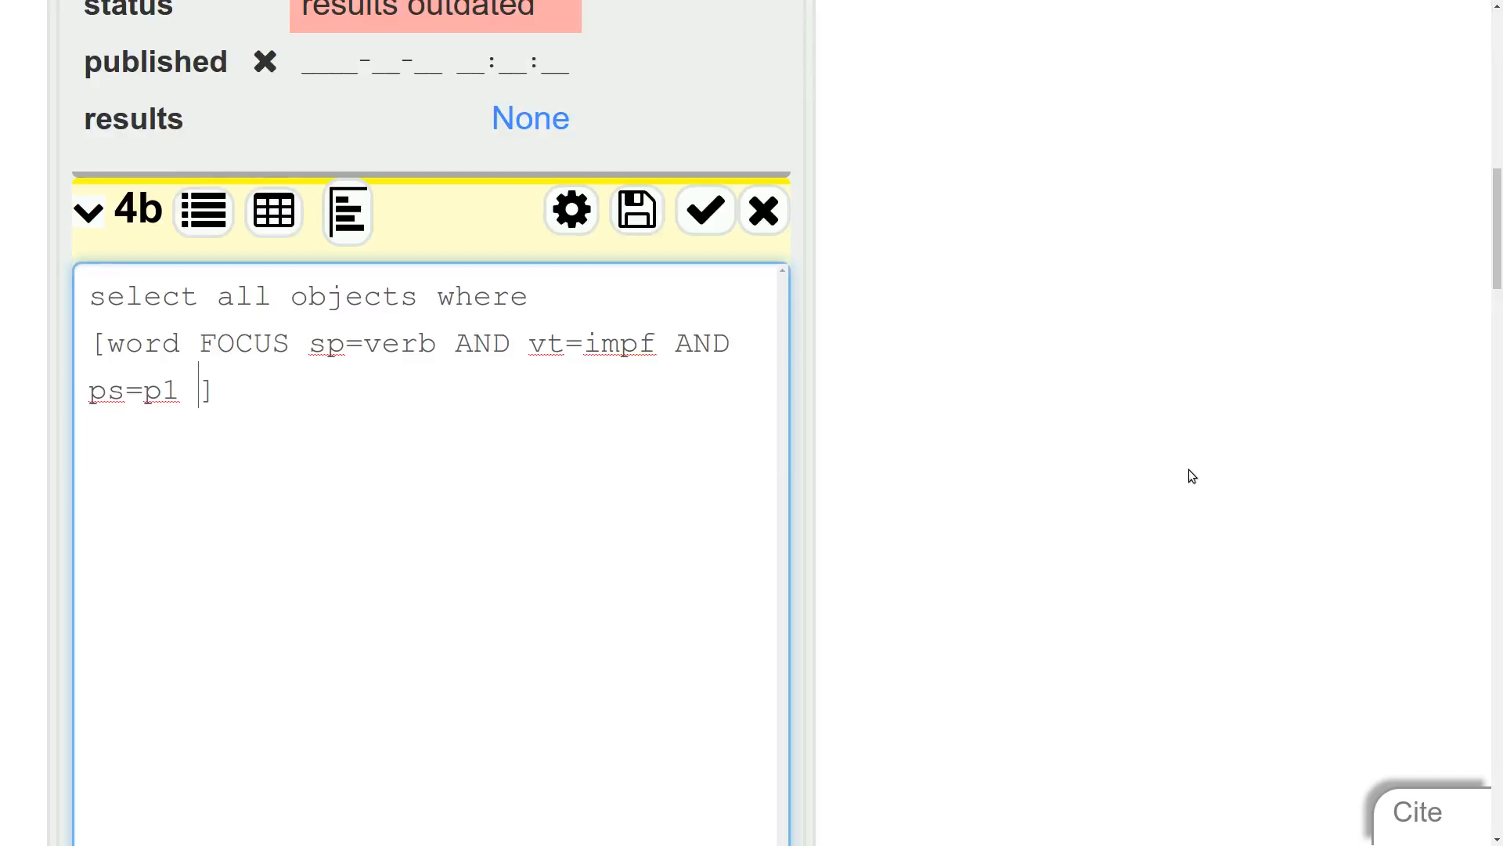
text(AND nu=)
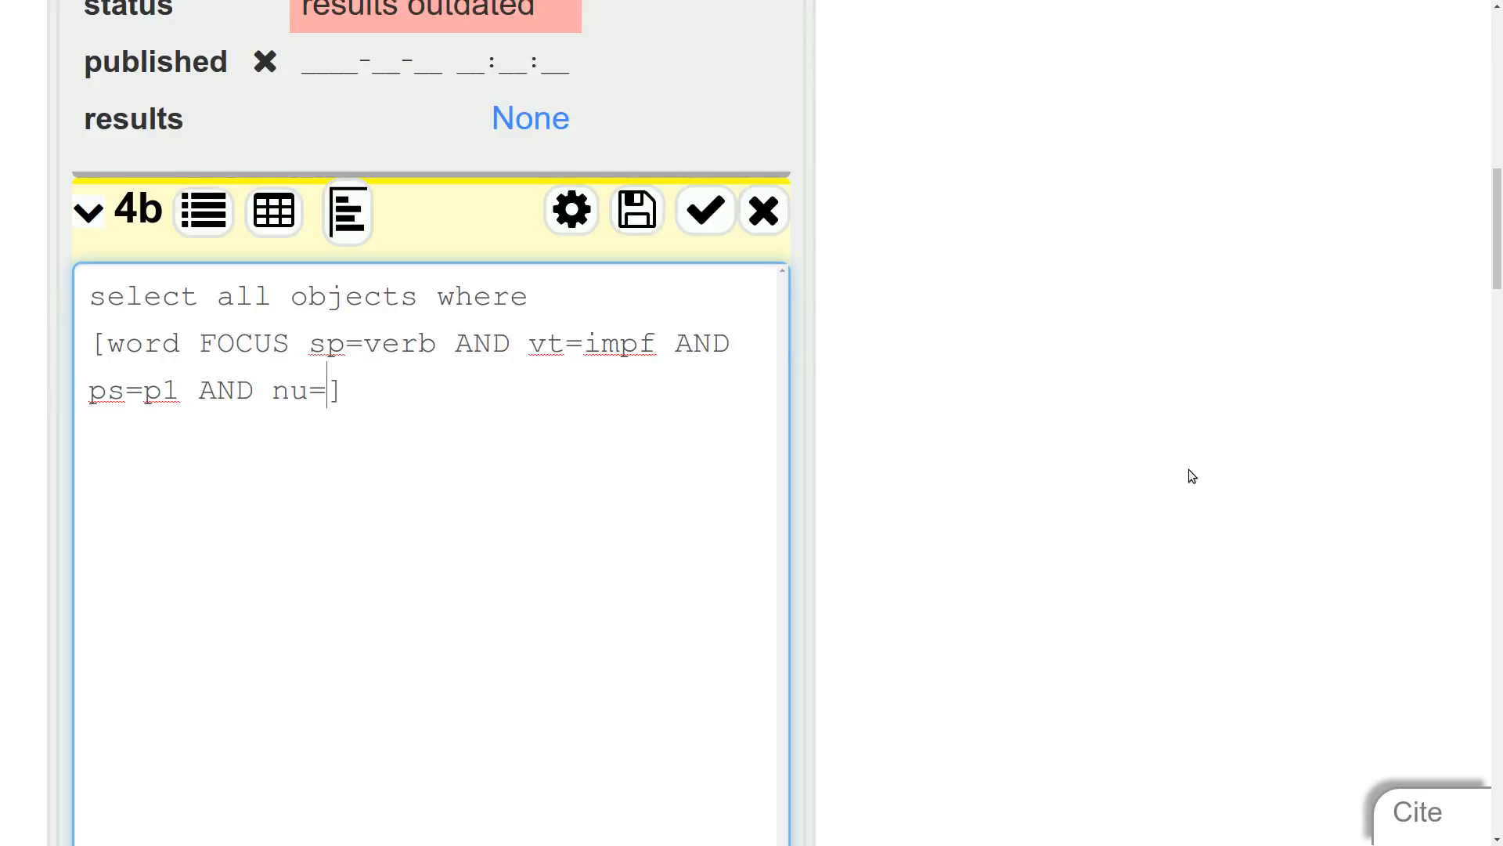
text(pl)
Execute the query for first-person plural imperfects and look over the highlighted verbs in the verses
click(573, 215)
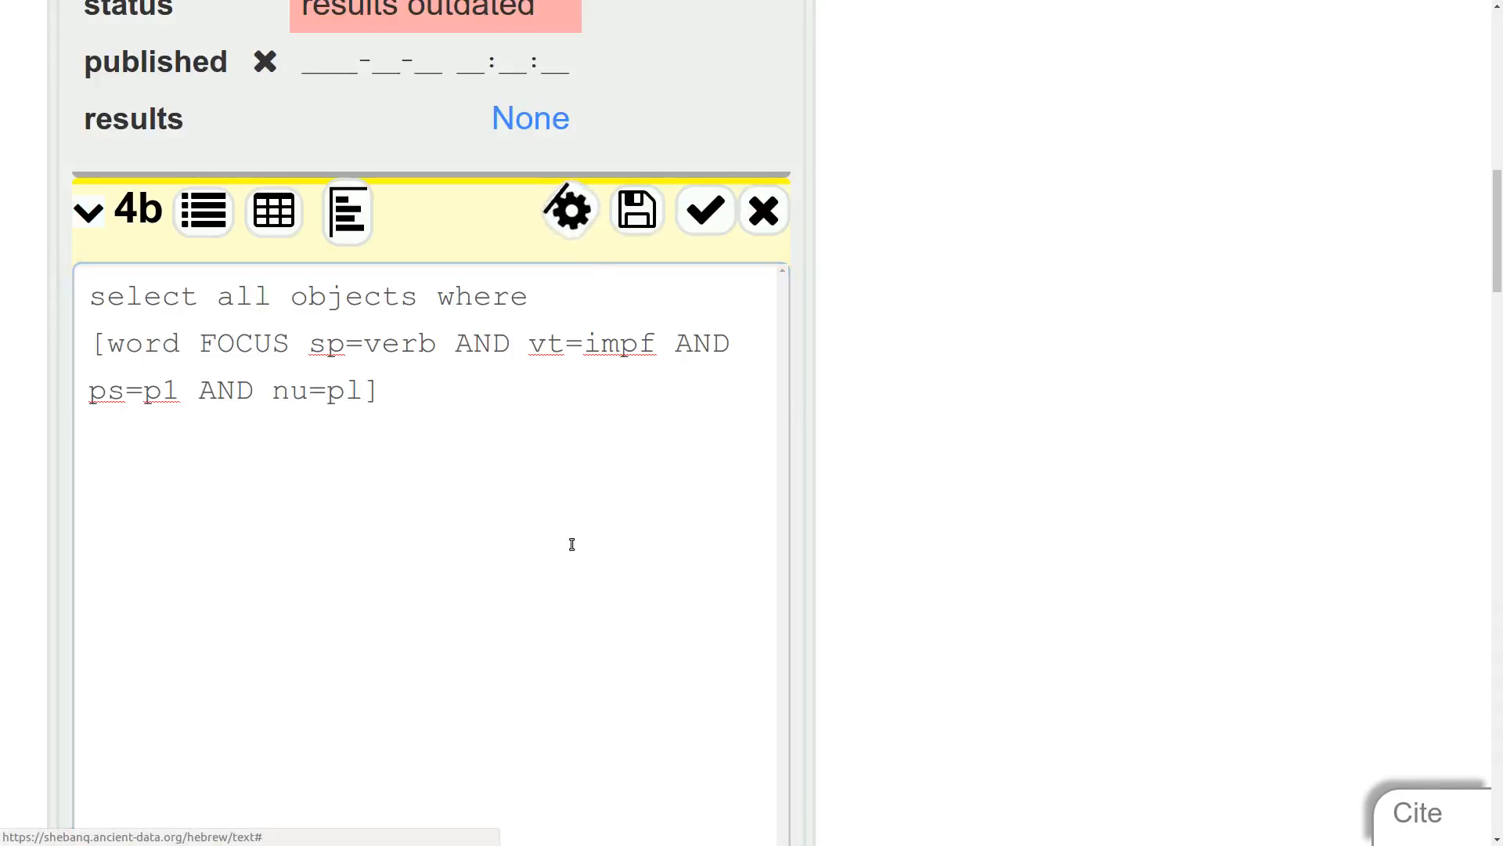
key(ctrl+minus)
key(ctrl+minus)
scroll(575, 525, down, 4)
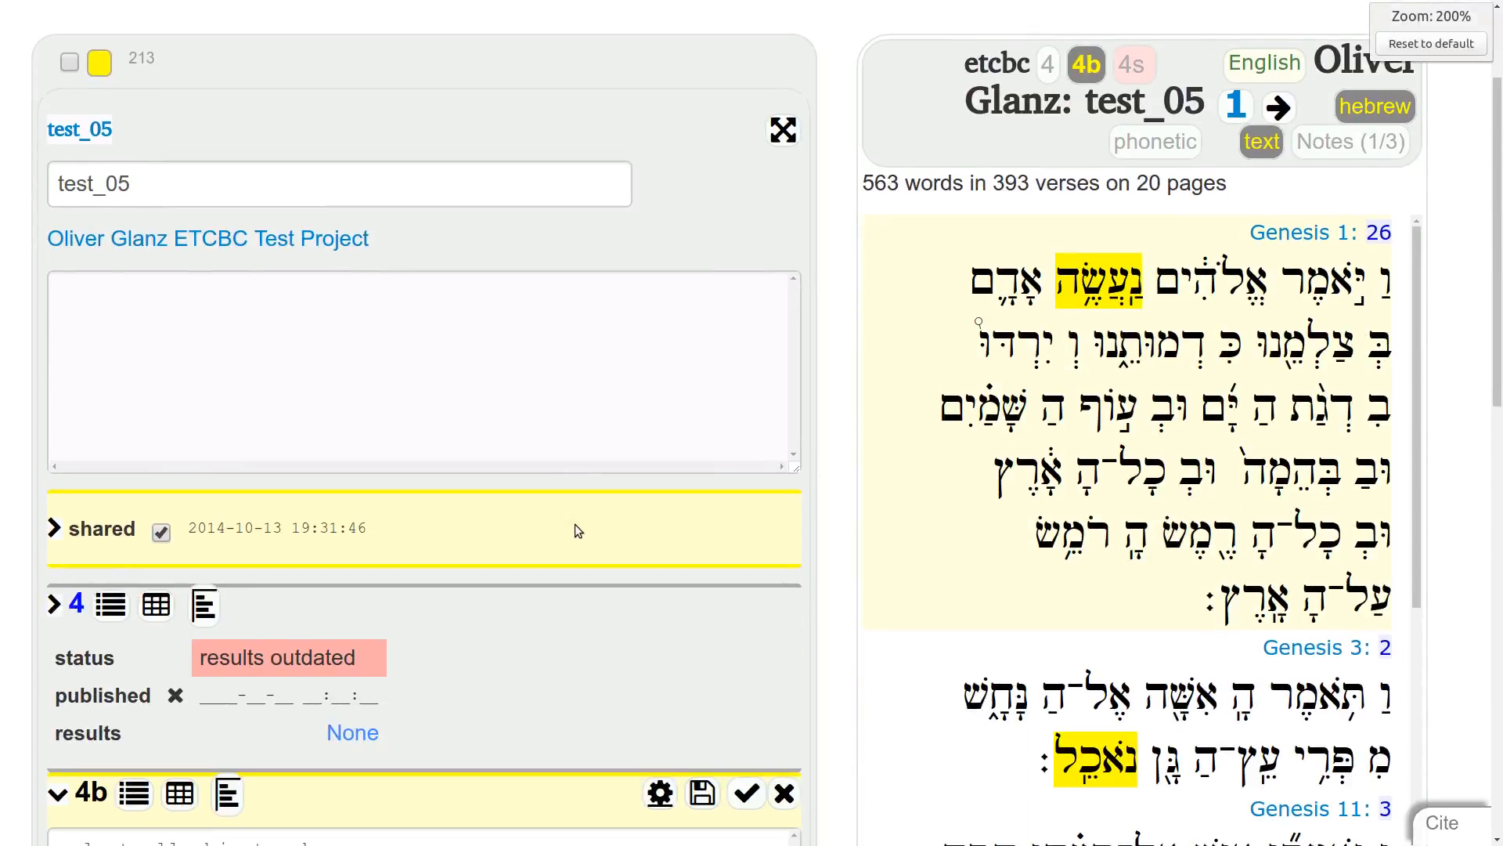
key(ctrl+minus)
scroll(575, 524, down, 5)
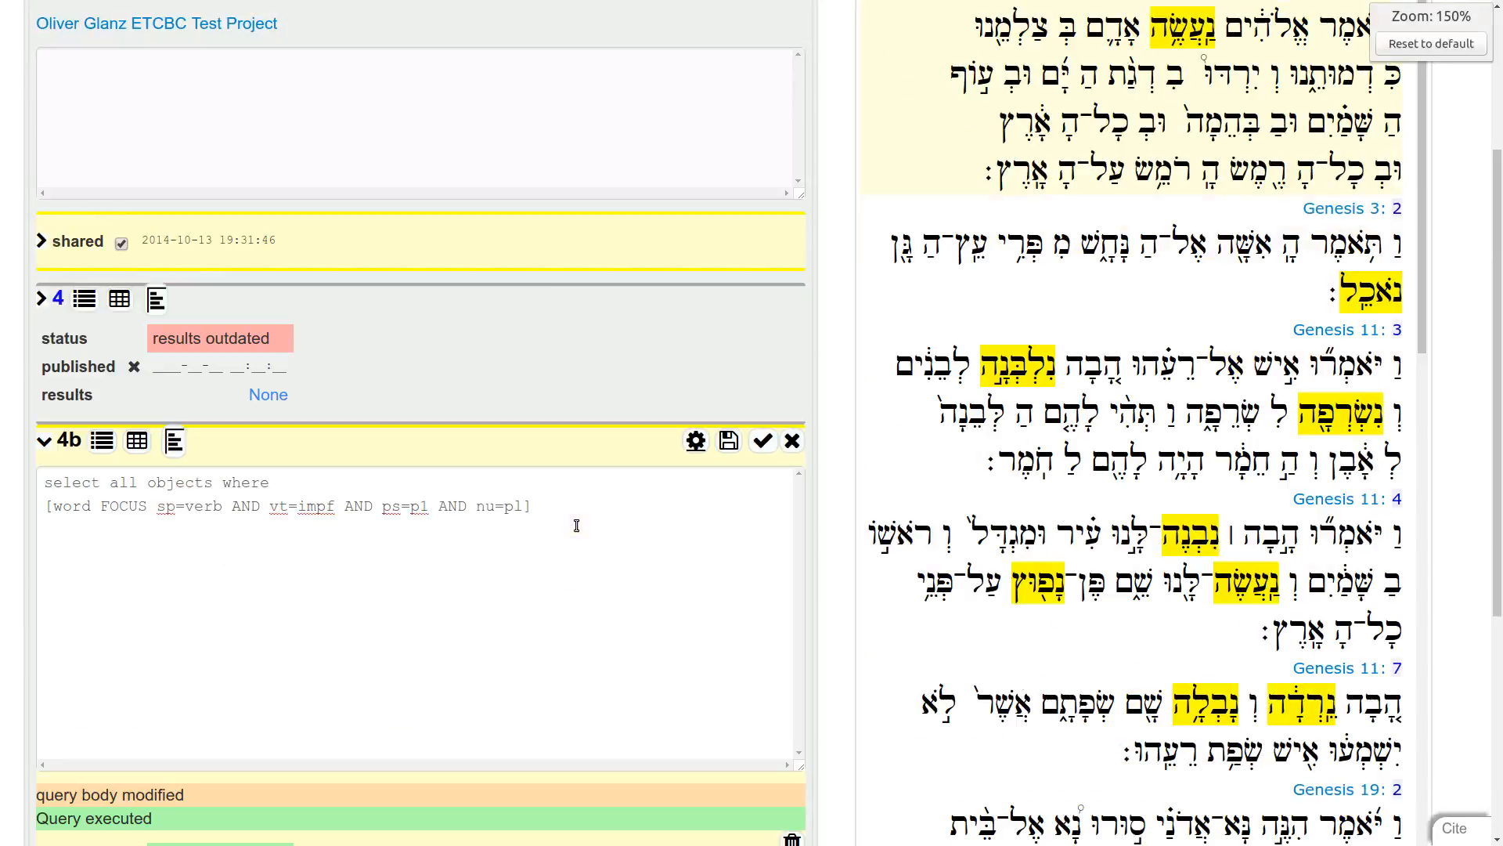
scroll(576, 524, up, 1)
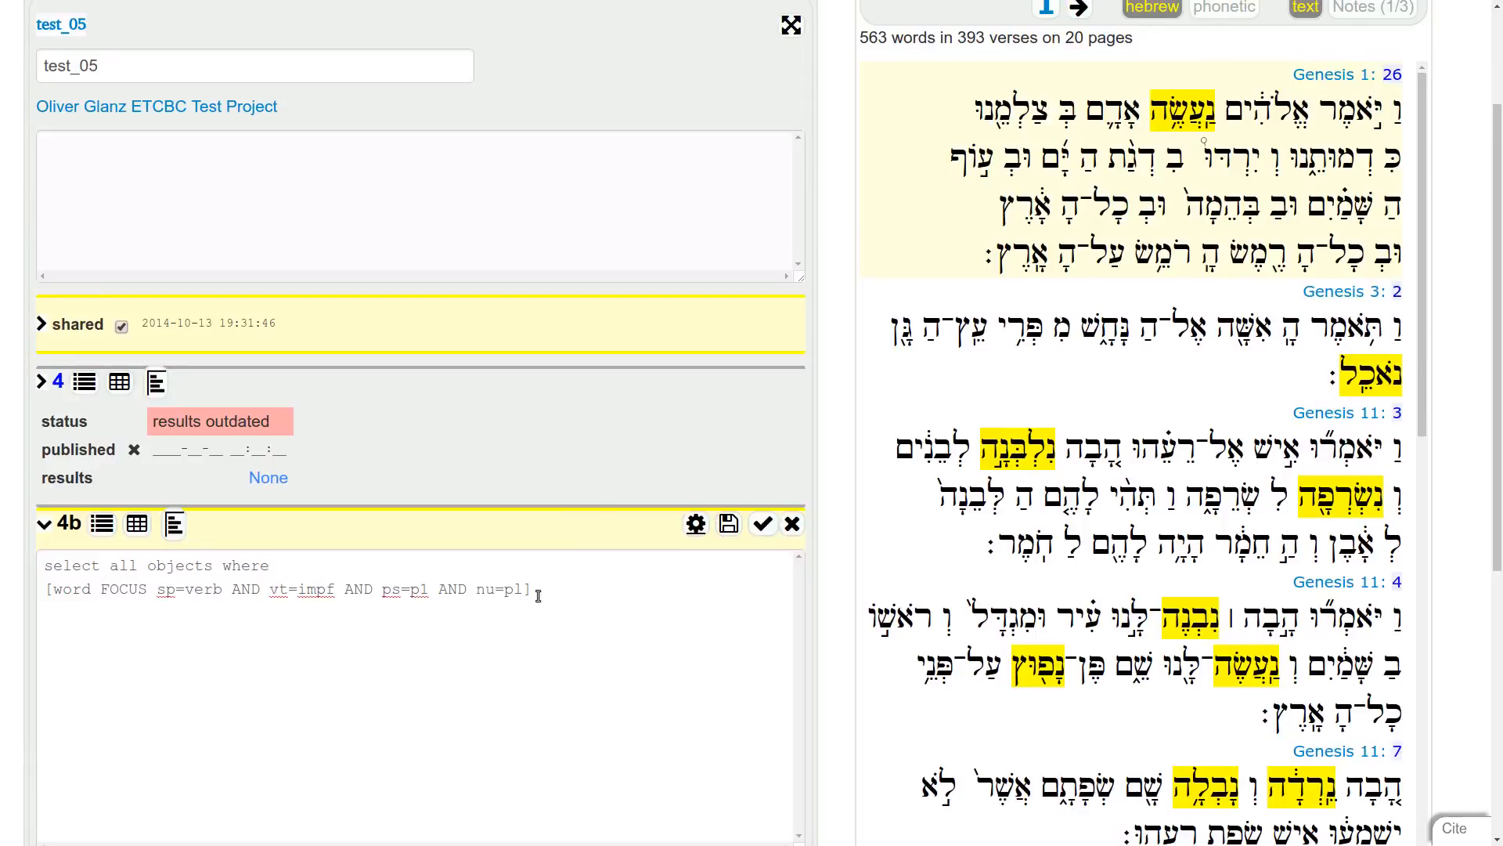
Add an OR line below the word block and paste a copy of the whole block on the line beneath it
key(ctrl+plus)
key(ctrl+plus)
scroll(22, 702, down, 8)
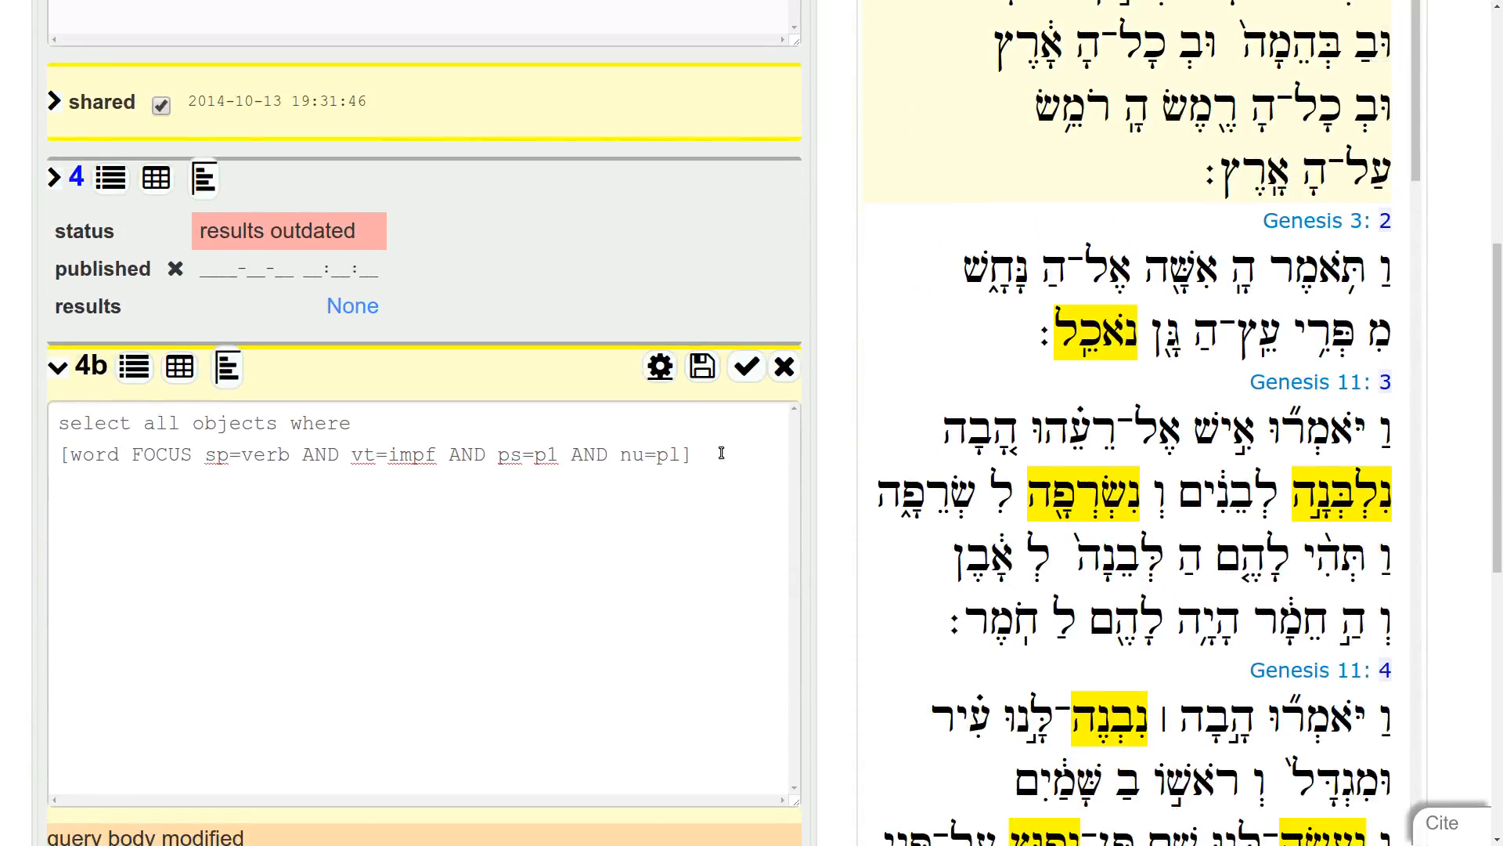
click(708, 458)
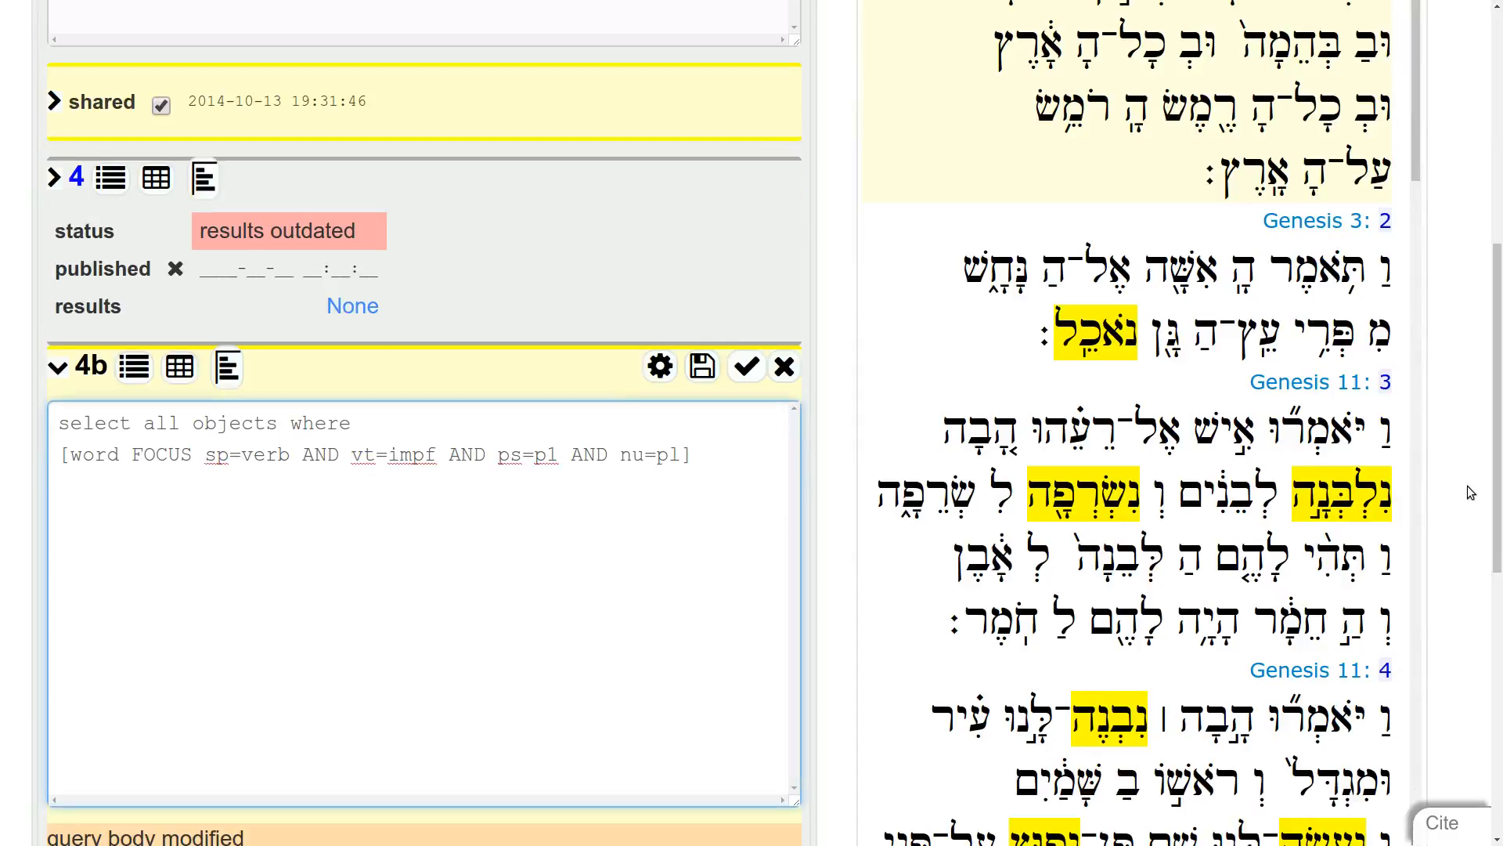
key(Return)
text(OR)
drag(696, 452, 49, 452)
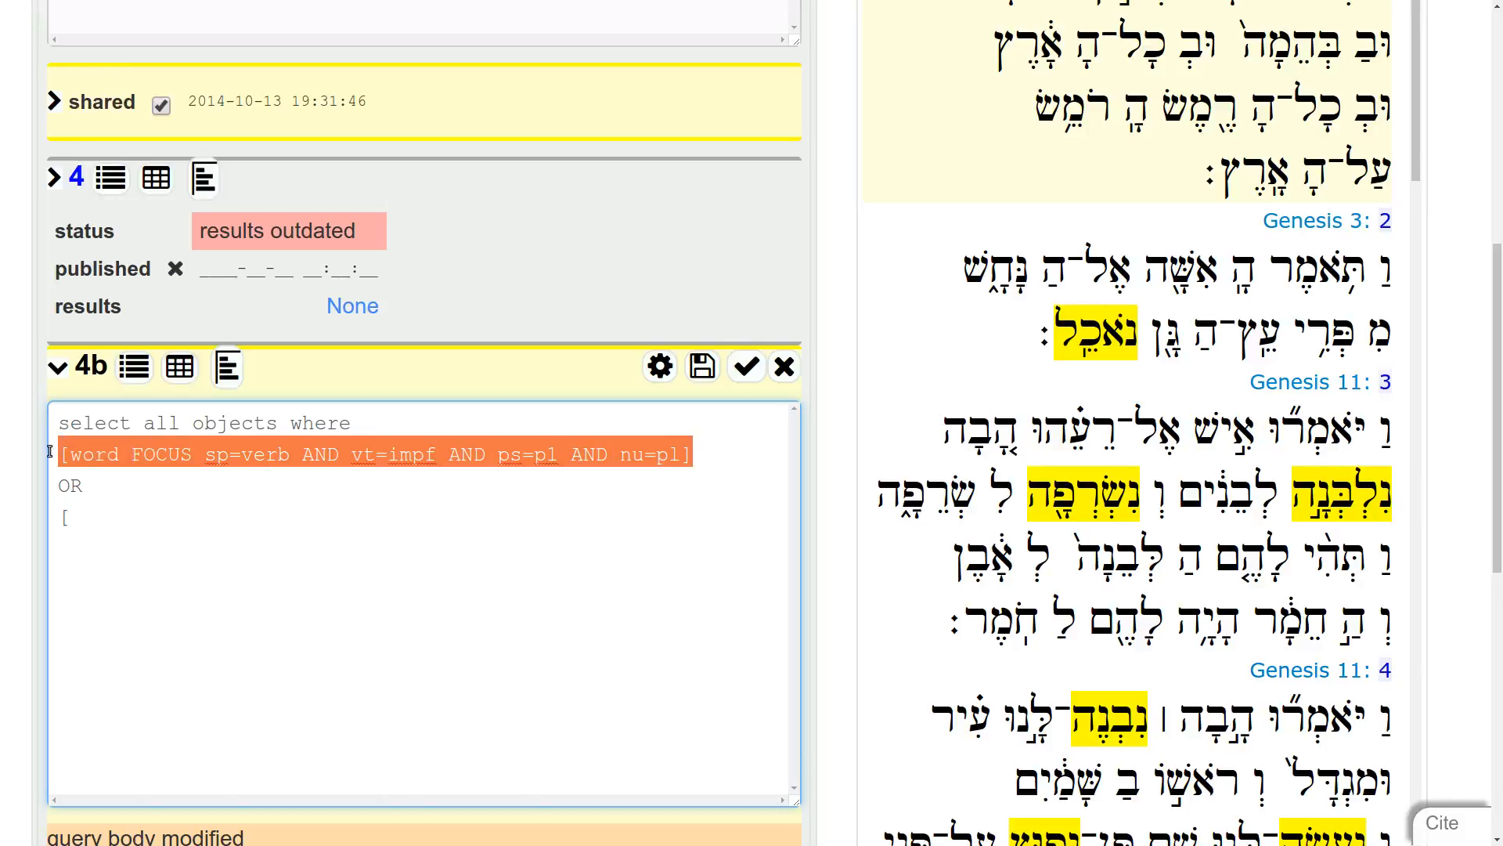
key(ctrl+c)
drag(88, 520, 53, 518)
key(ctrl+v)
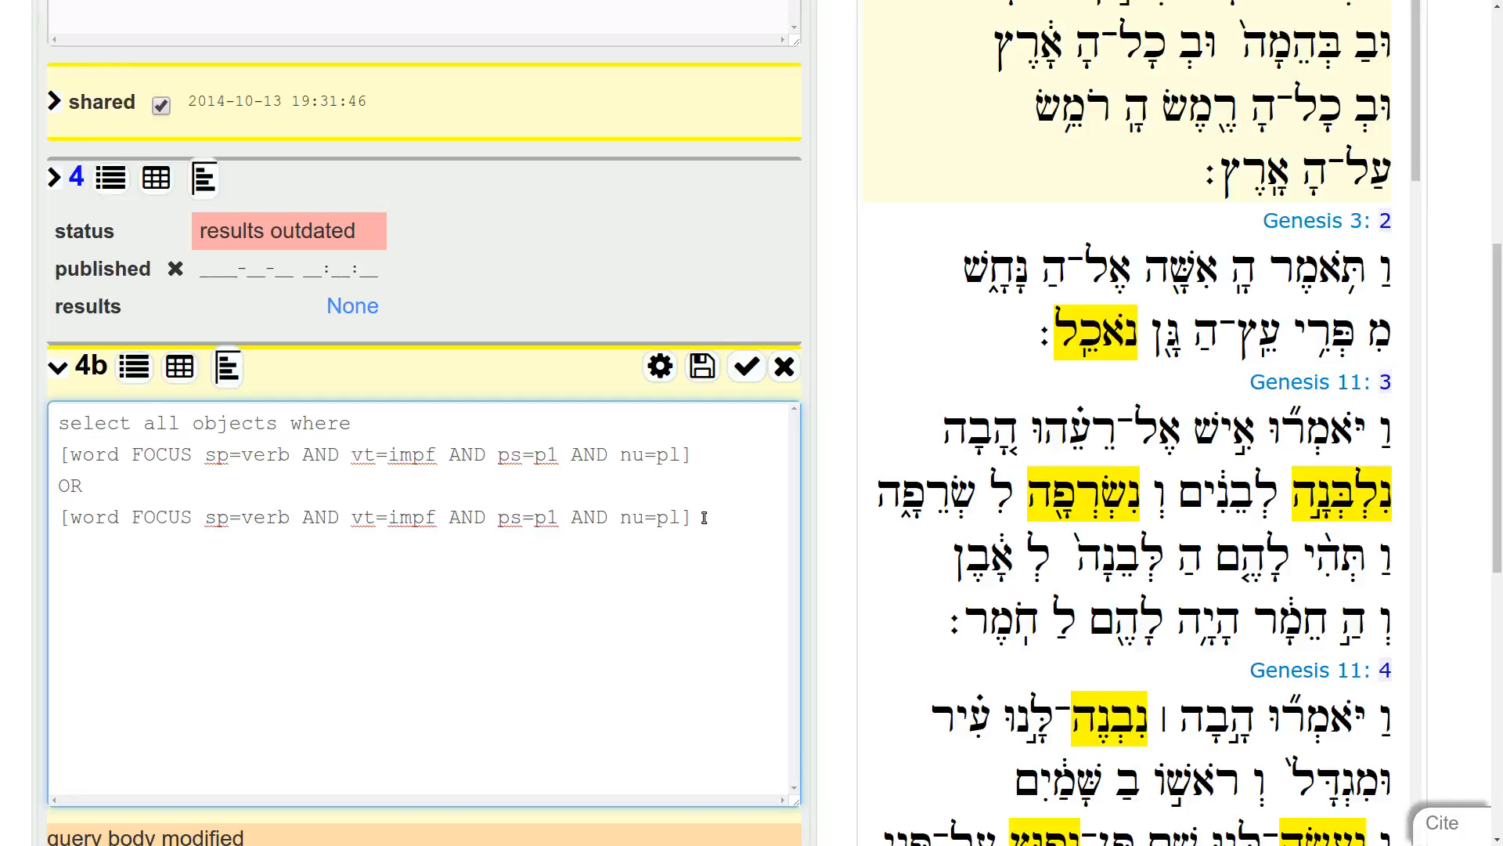
Change the number condition in the second word block to nu=sg
key(Left)
key(BackSpace)
key(BackSpace)
text(sg)
Execute the combined OR query and mark the first letter of the highlighted verb in Genesis 2:18
click(660, 366)
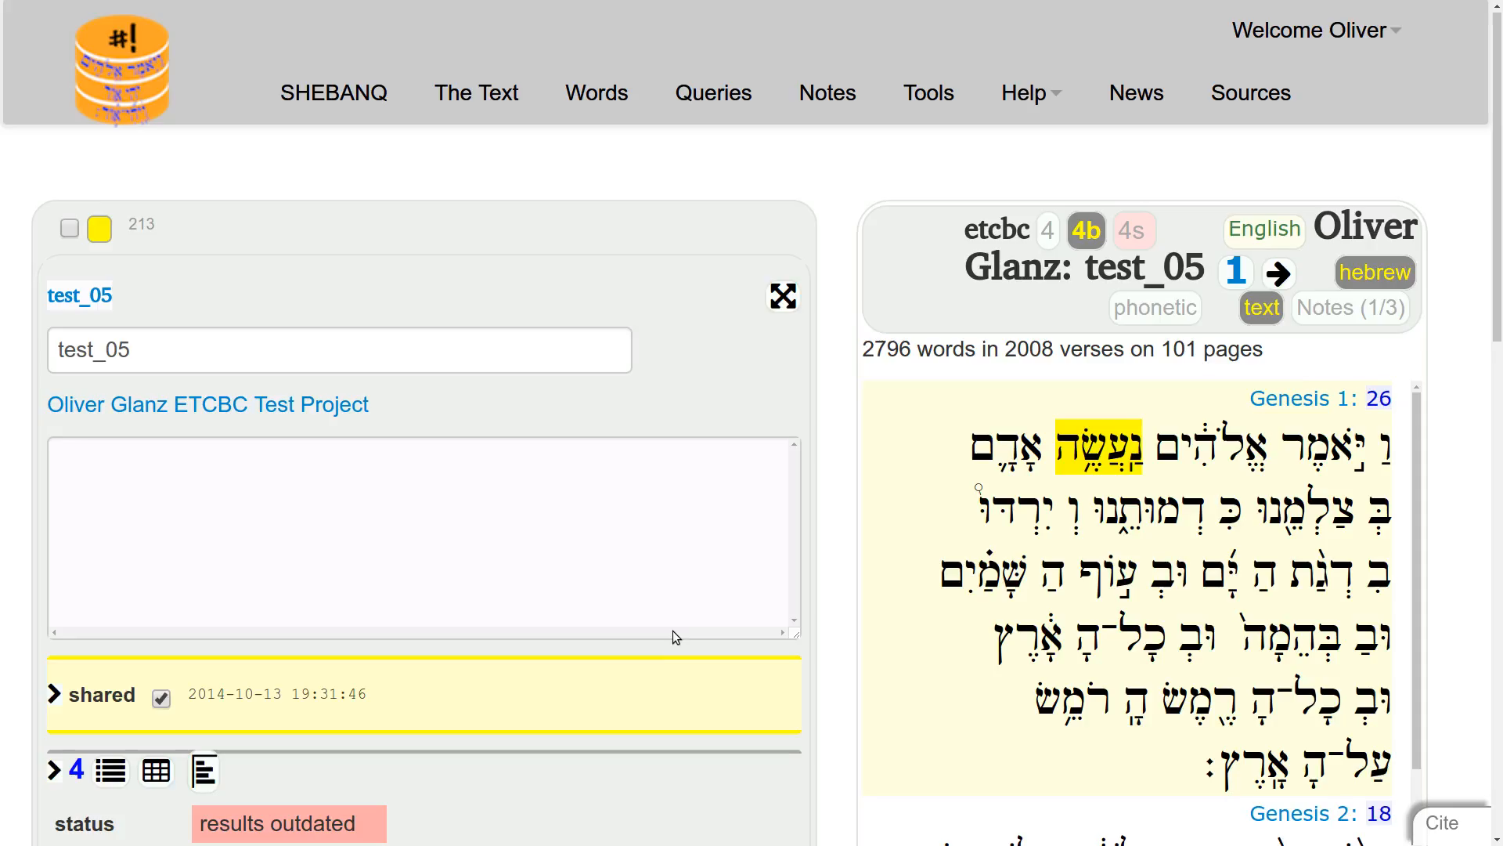
scroll(1128, 581, down, 4)
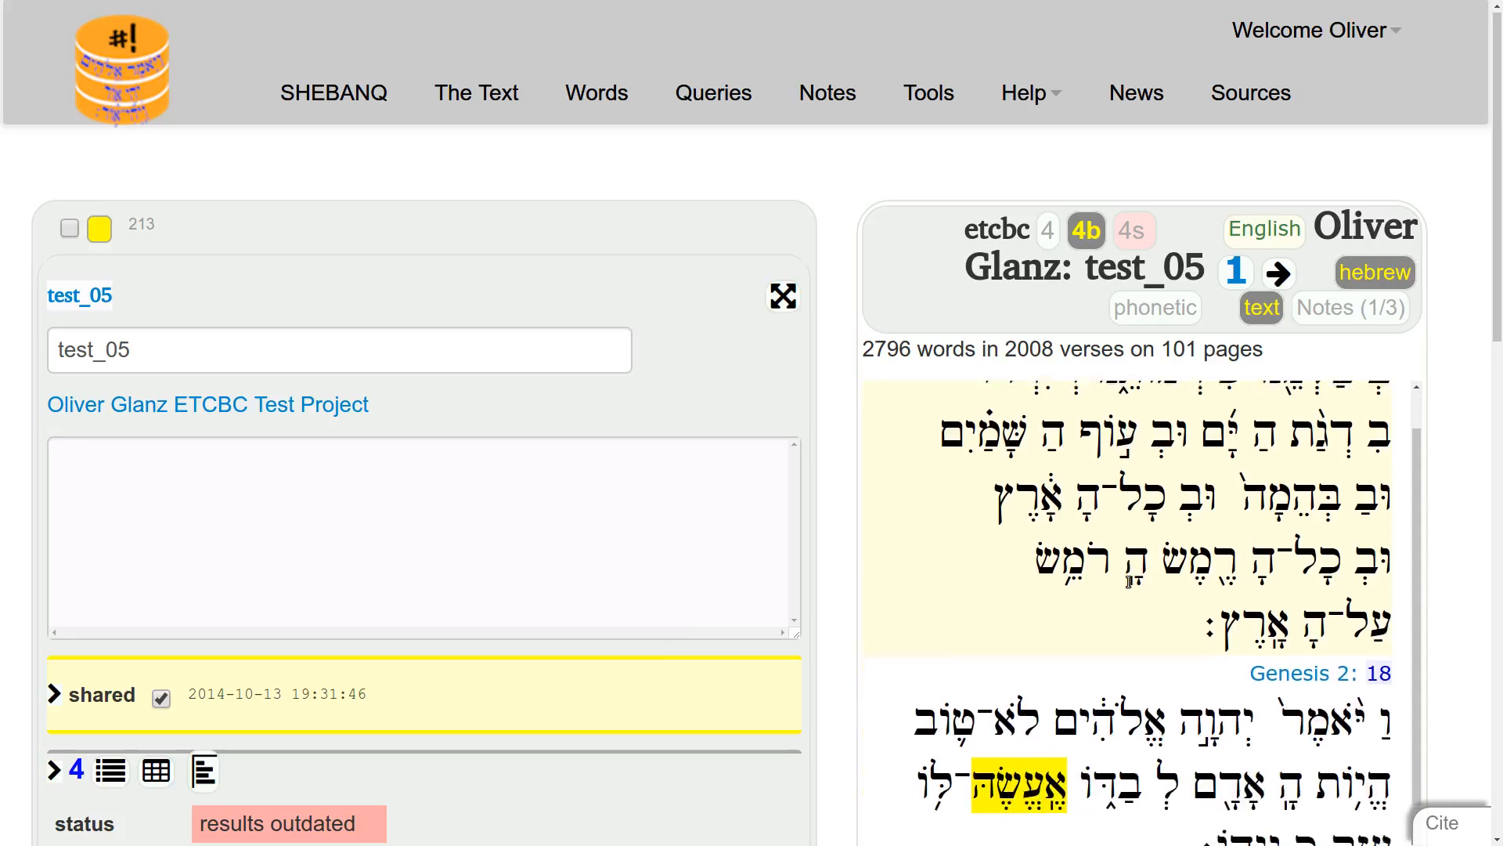
drag(1045, 635, 1062, 634)
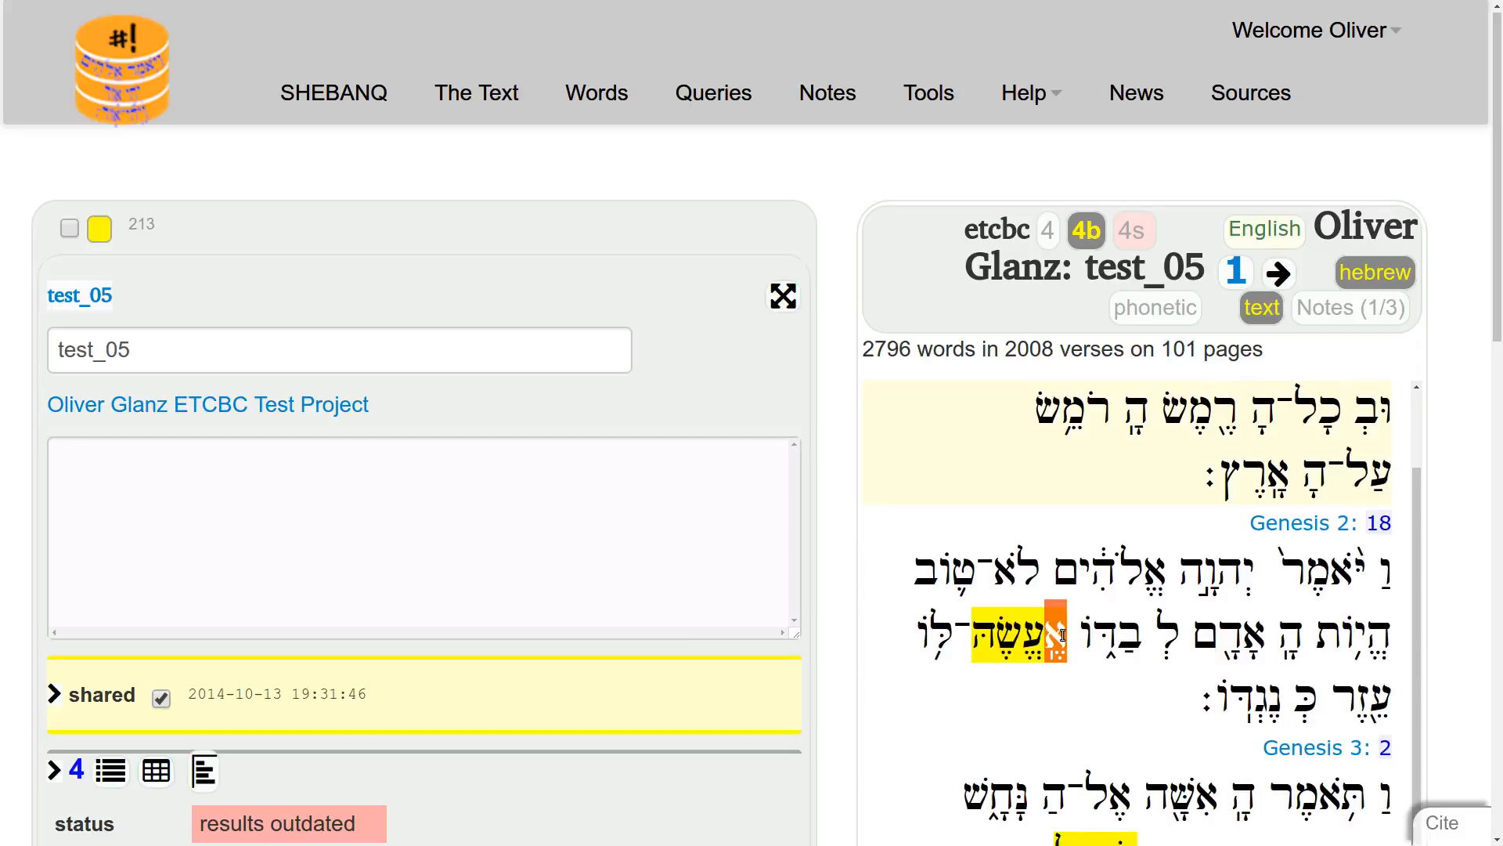
Change the second word block's conditions to nu=pl and vt=perf
key(ctrl+minus)
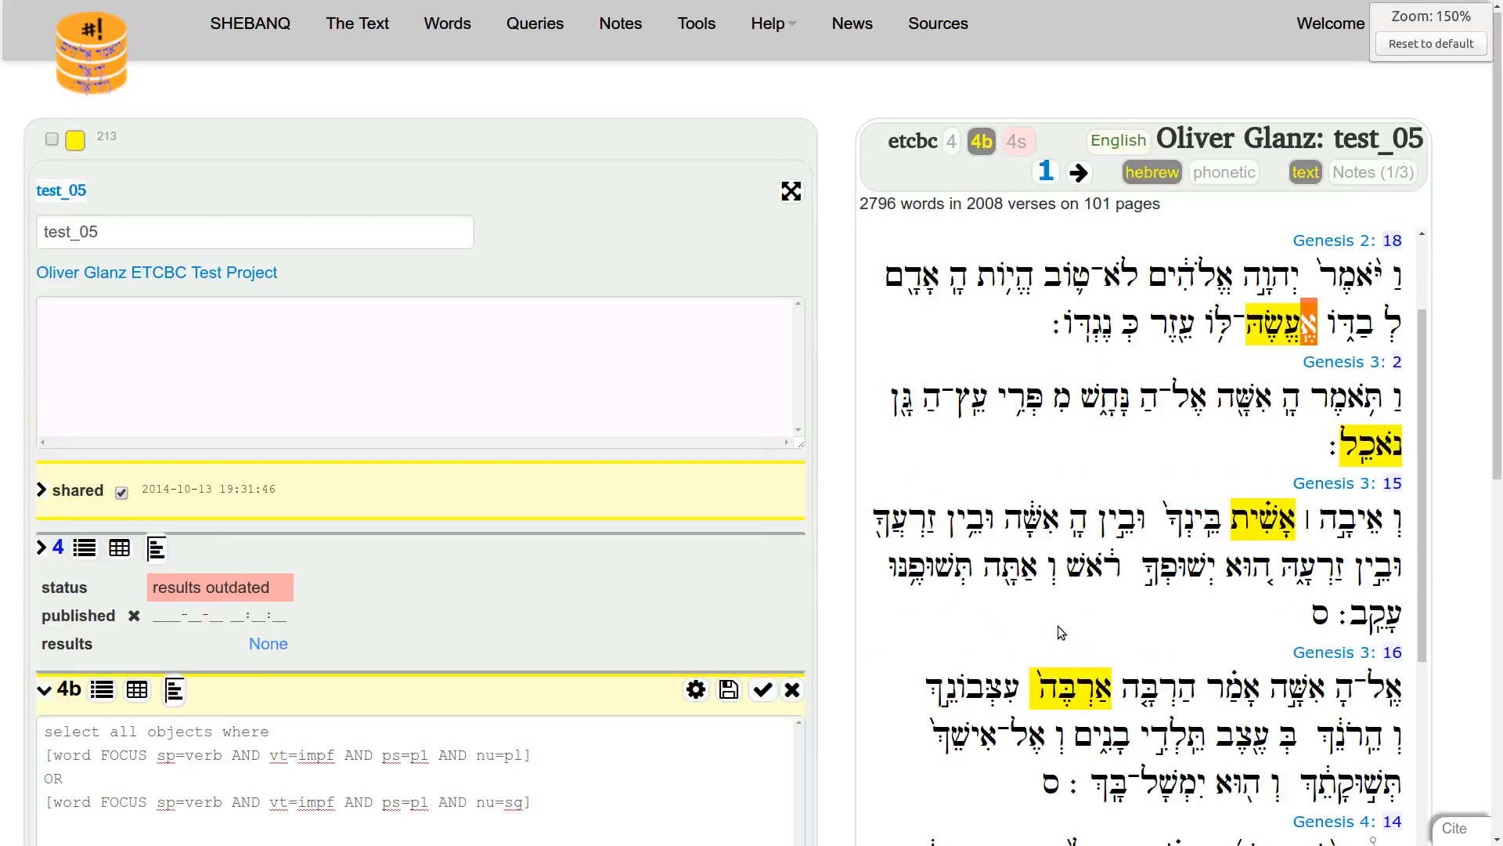
scroll(1059, 626, up, 3)
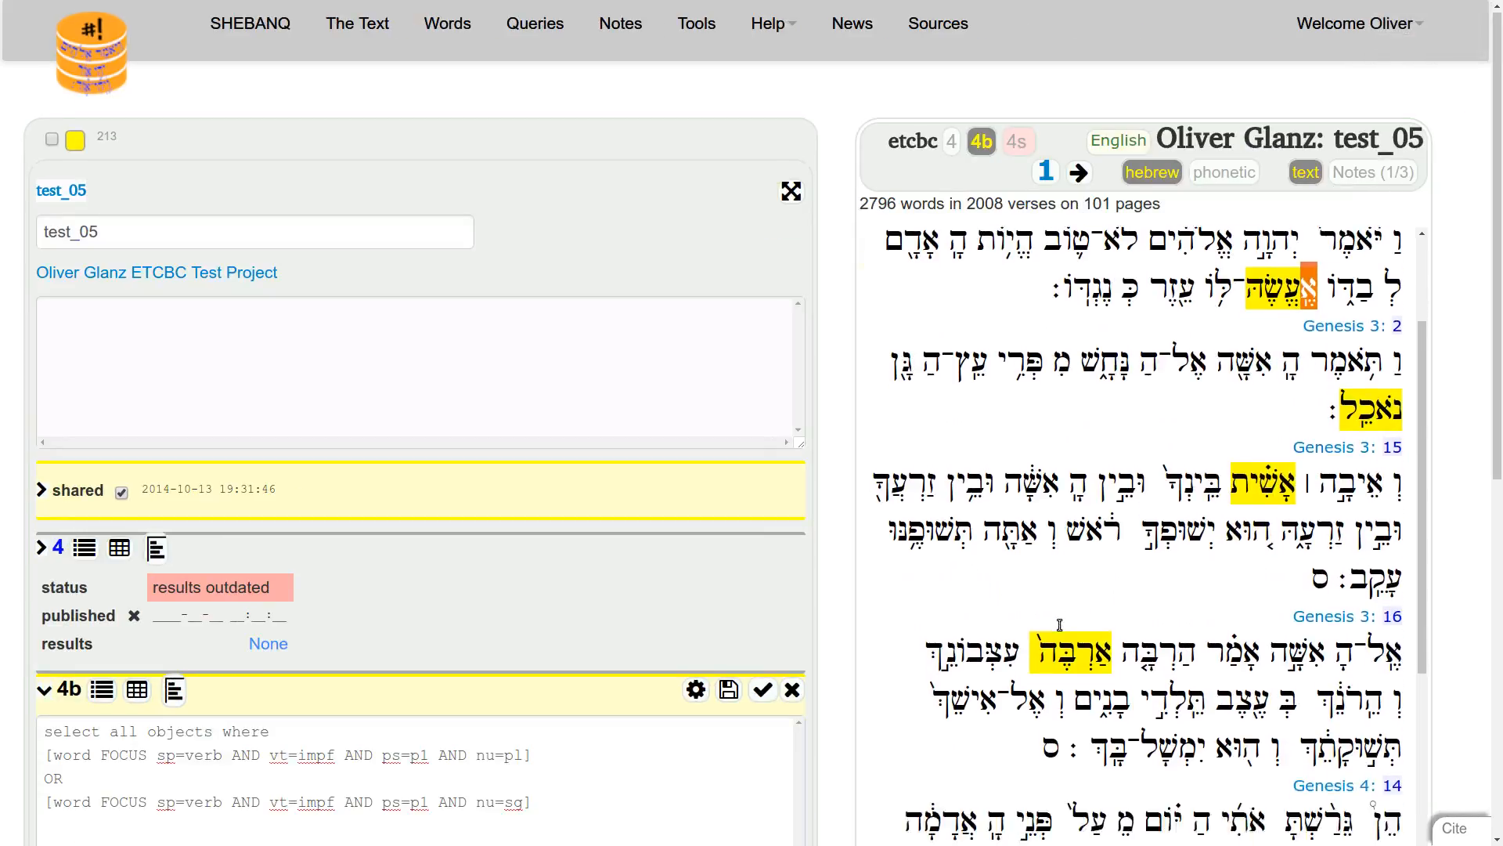
scroll(1058, 624, up, 1)
scroll(1058, 623, down, 3)
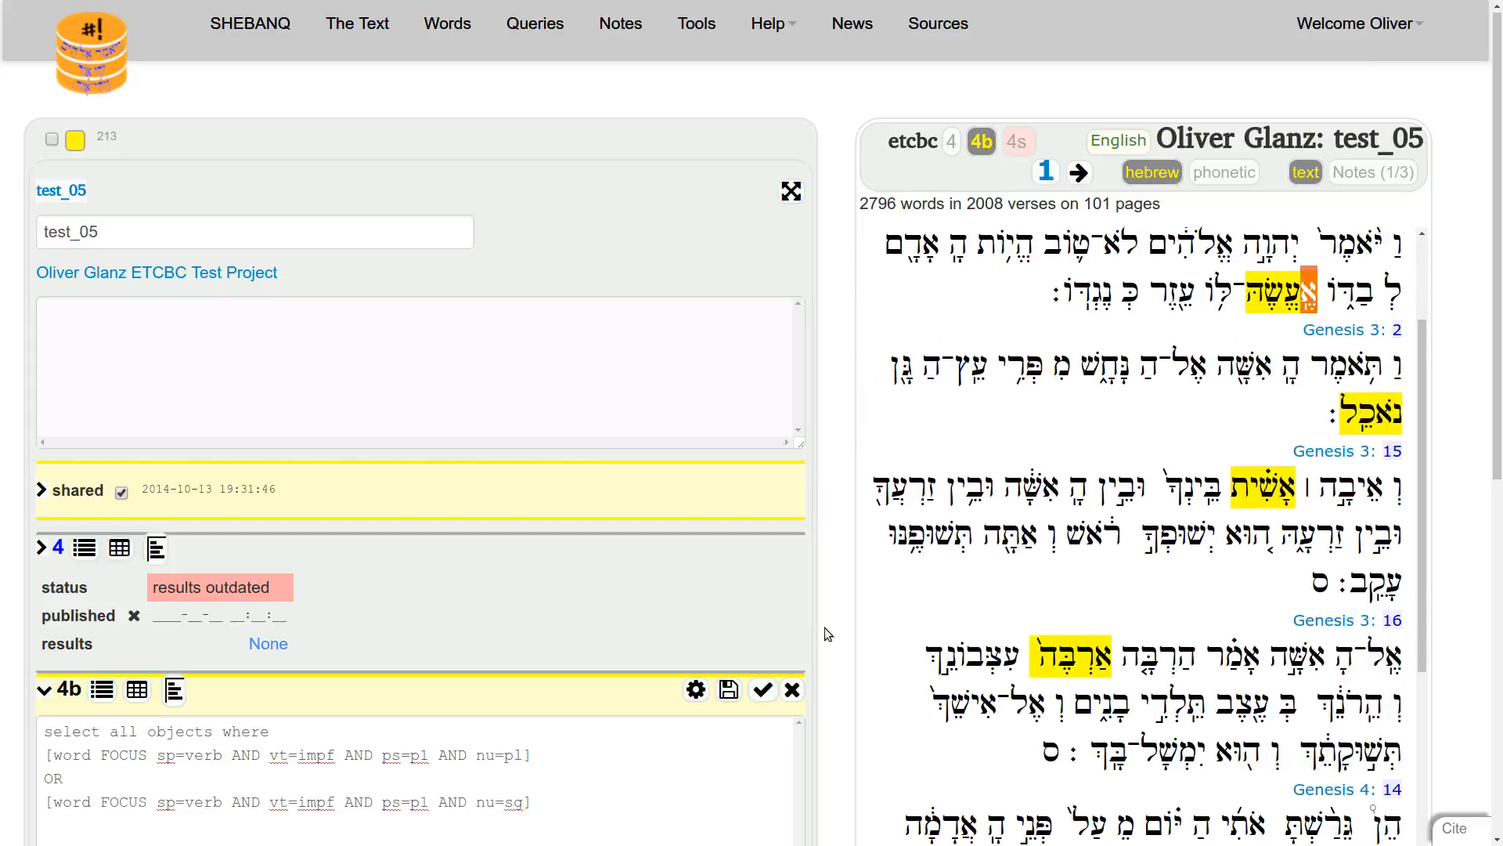
scroll(824, 627, down, 1)
scroll(701, 613, down, 2)
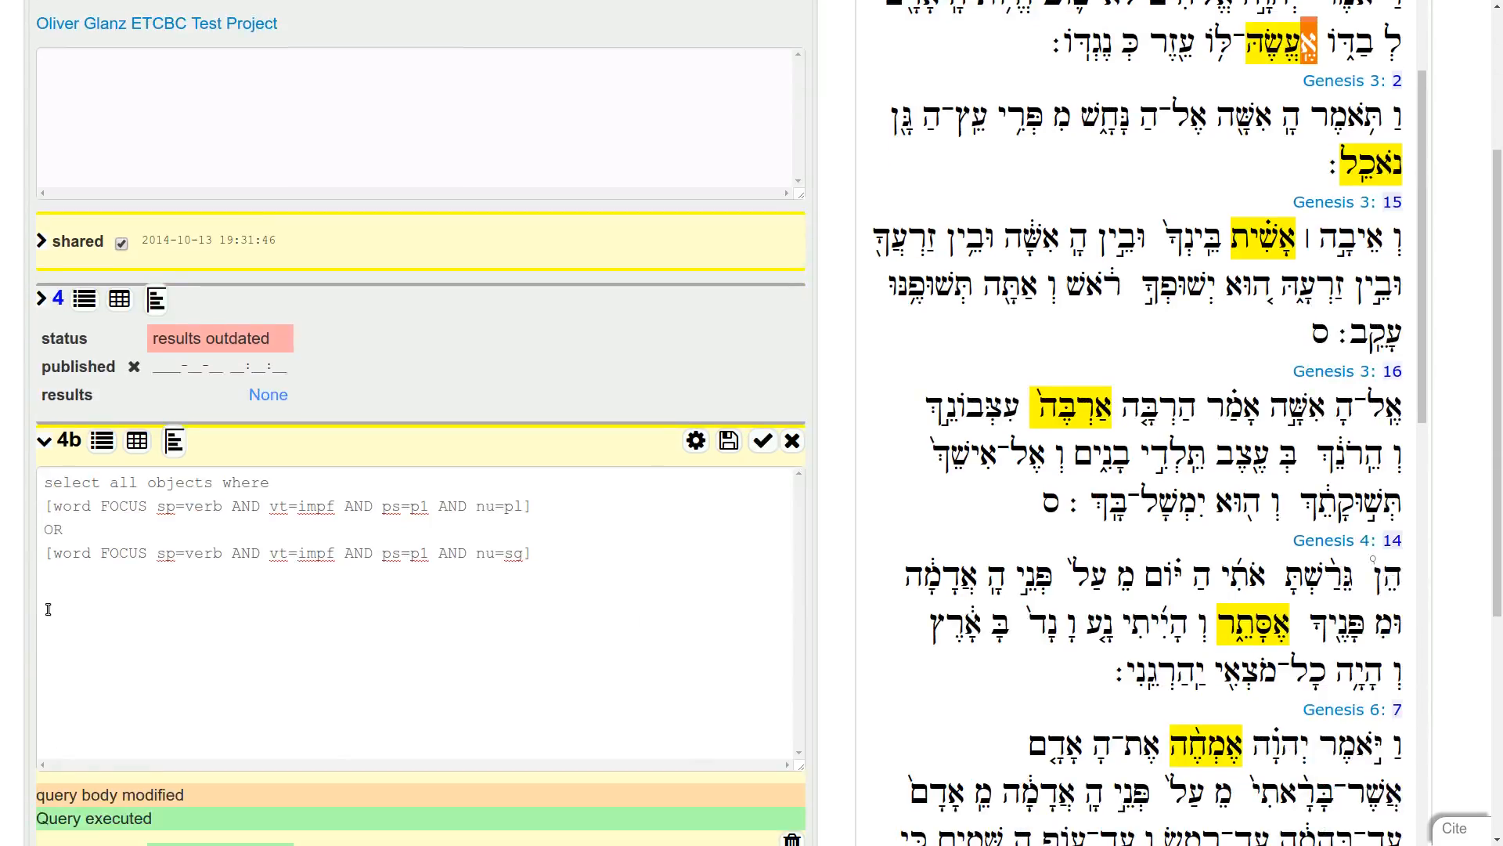
key(ctrl+plus)
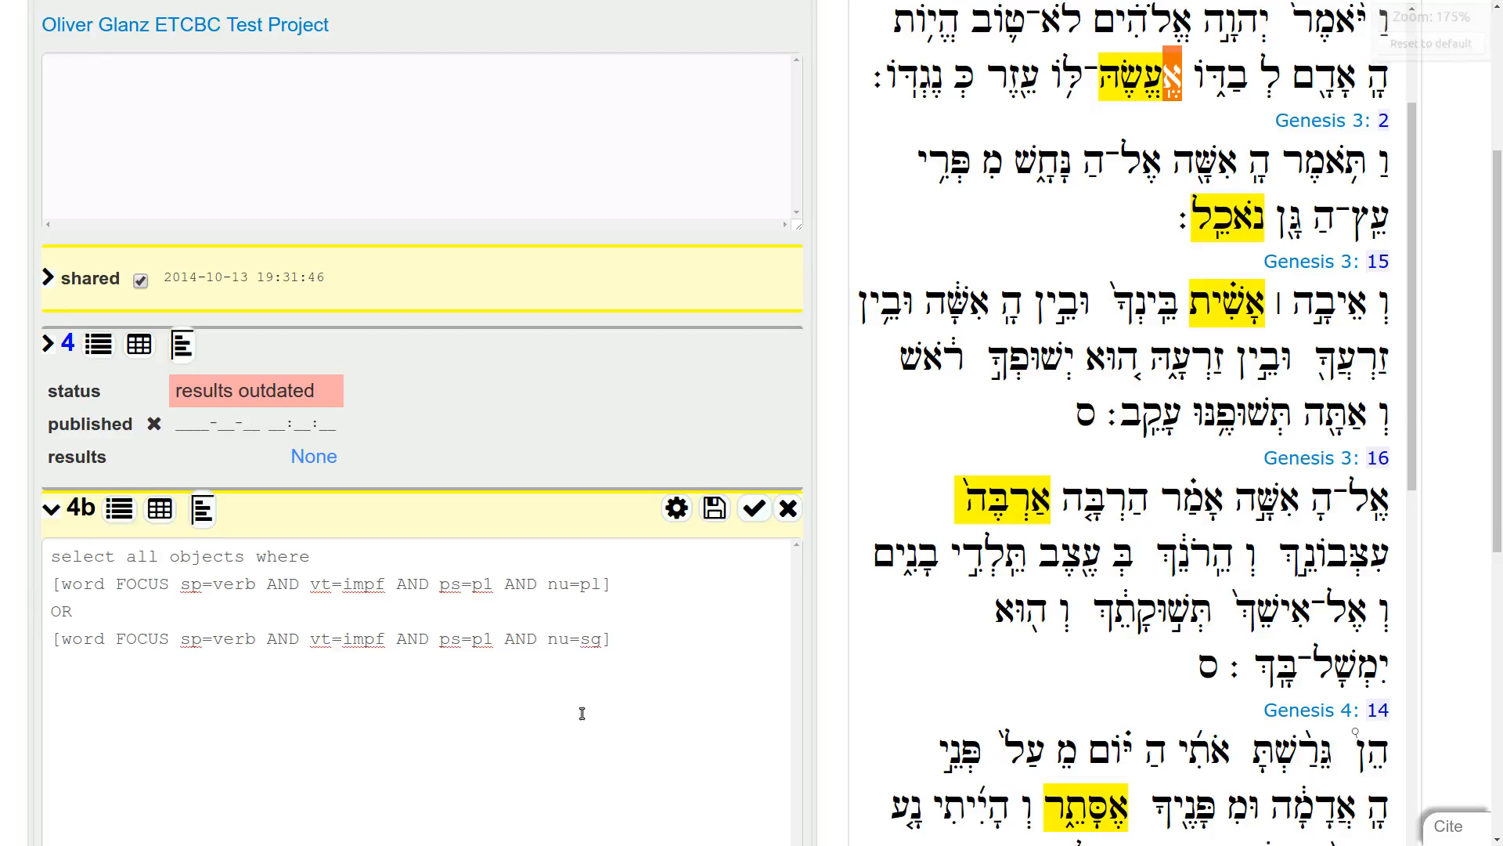
double_click(589, 640)
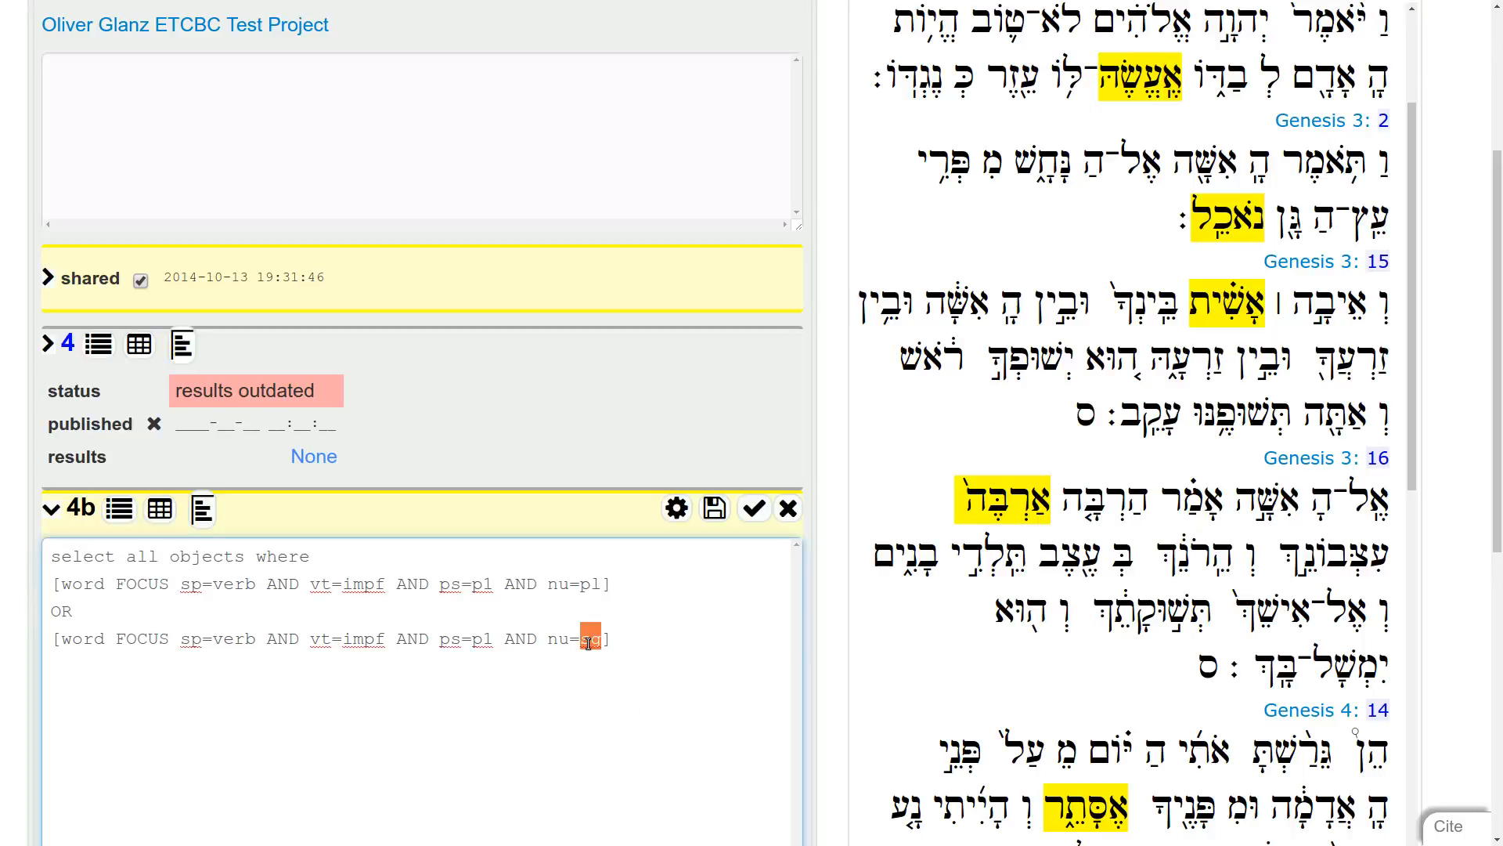
text(pl)
double_click(359, 640)
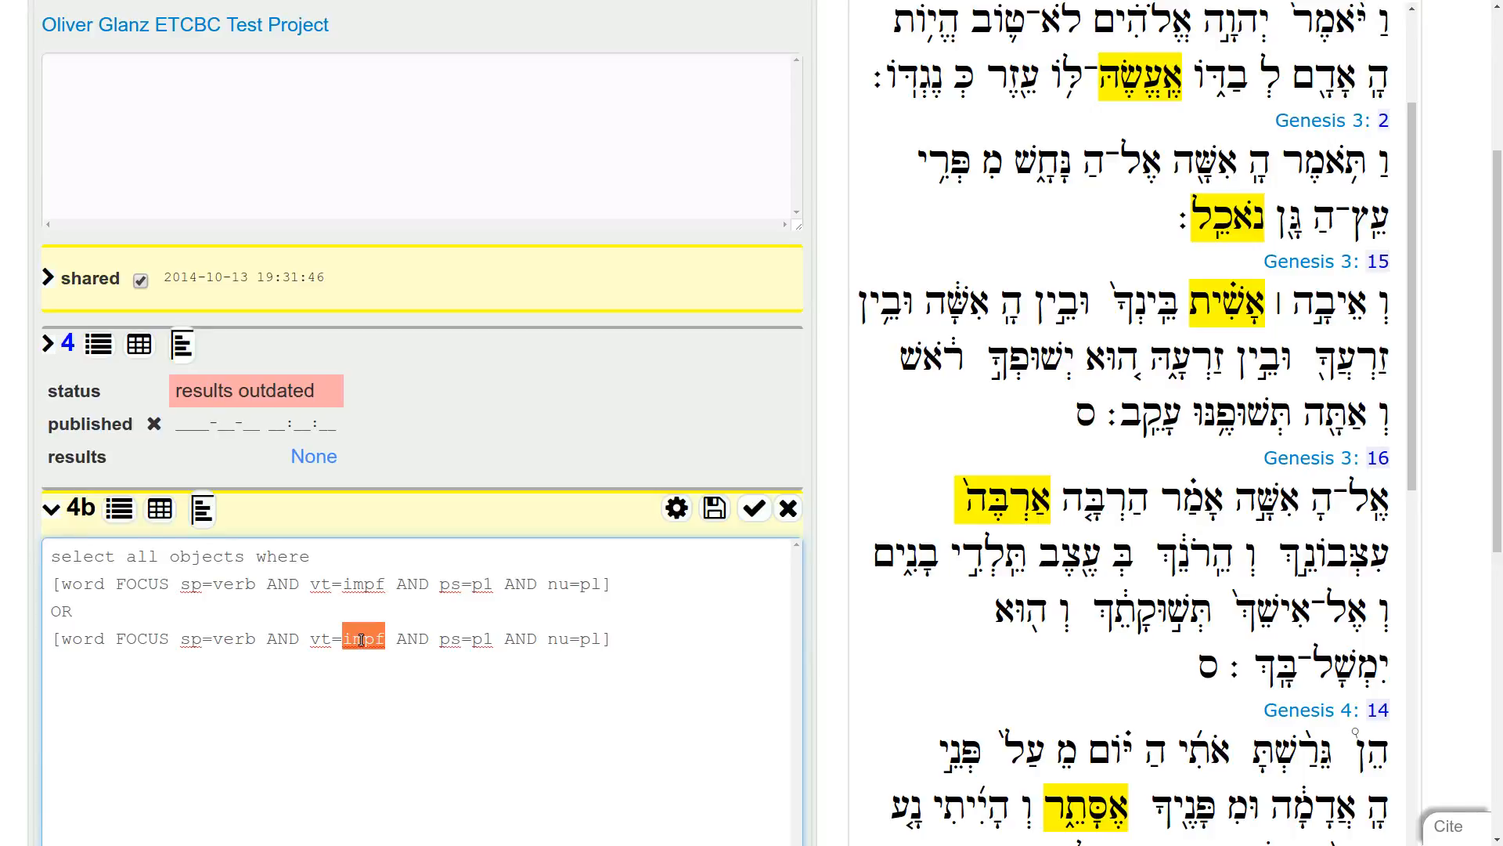
text(perf)
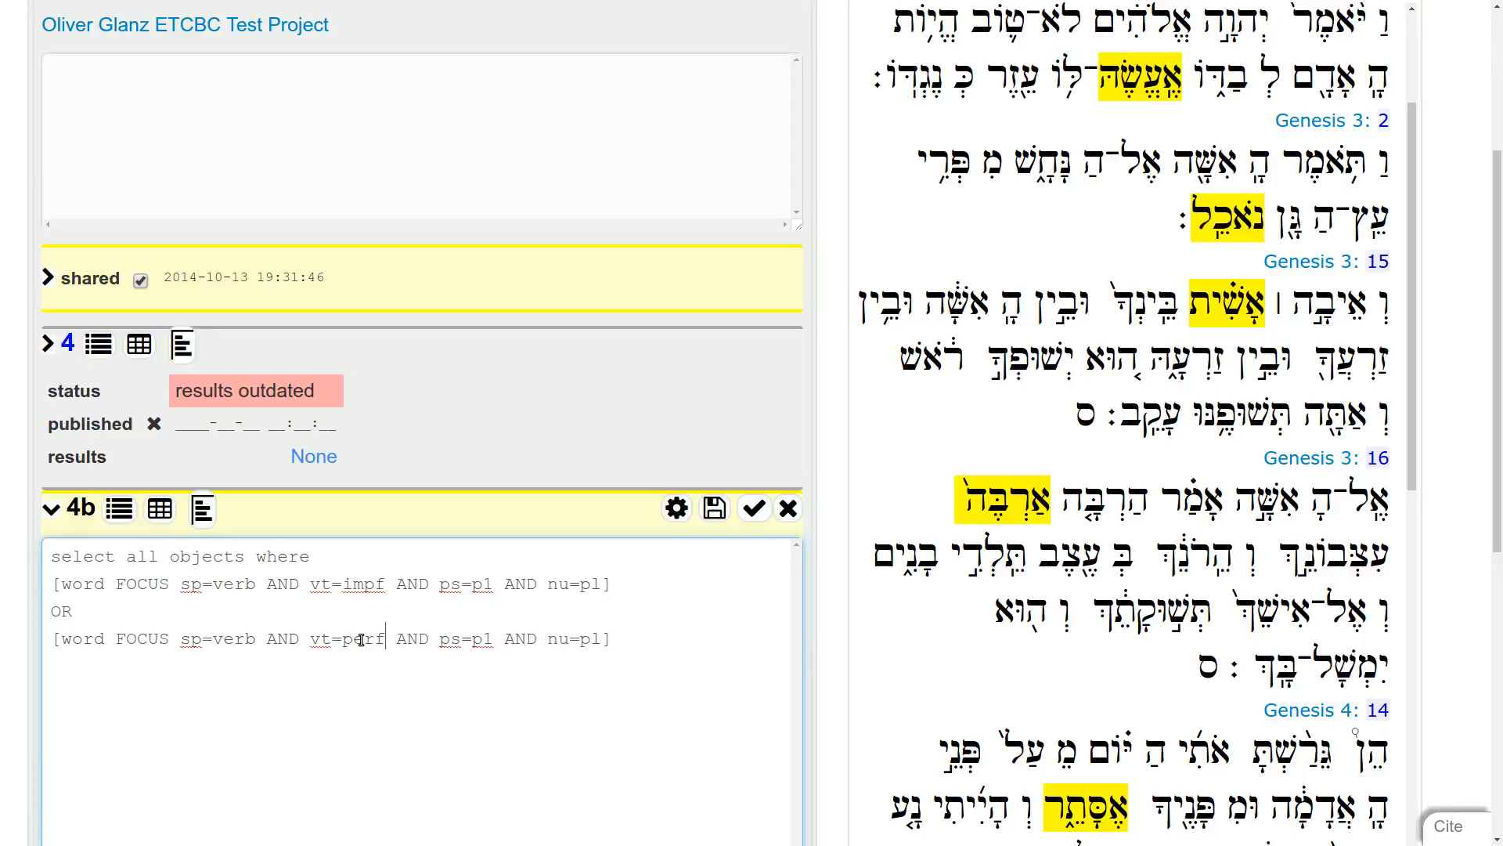
Execute the query for first-person plural imperfects or perfects and look through the highlighted verbs from Genesis 1:26 to Genesis 29:5
click(670, 509)
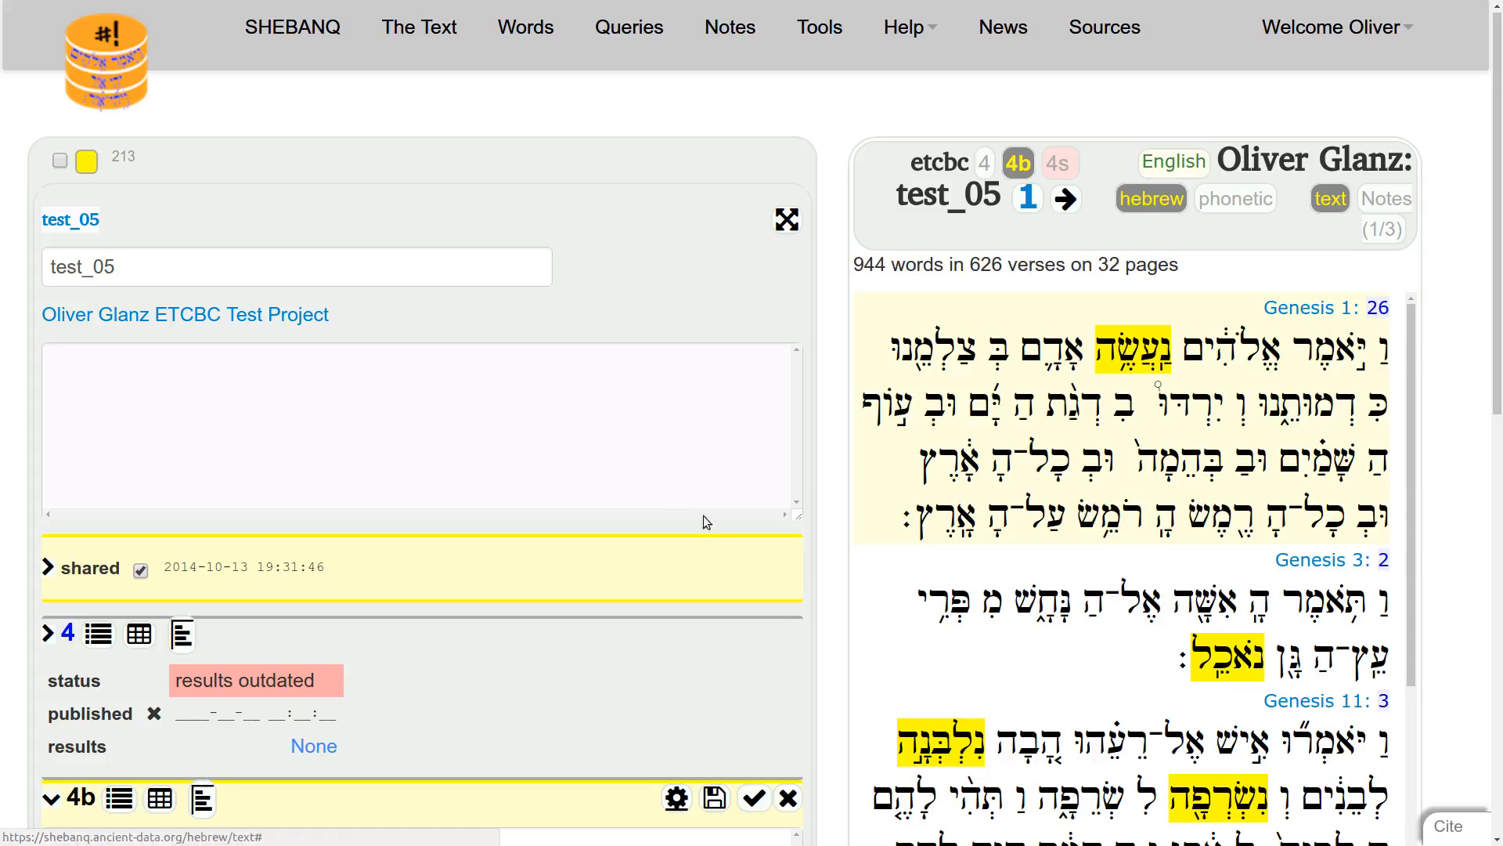
scroll(758, 561, down, 2)
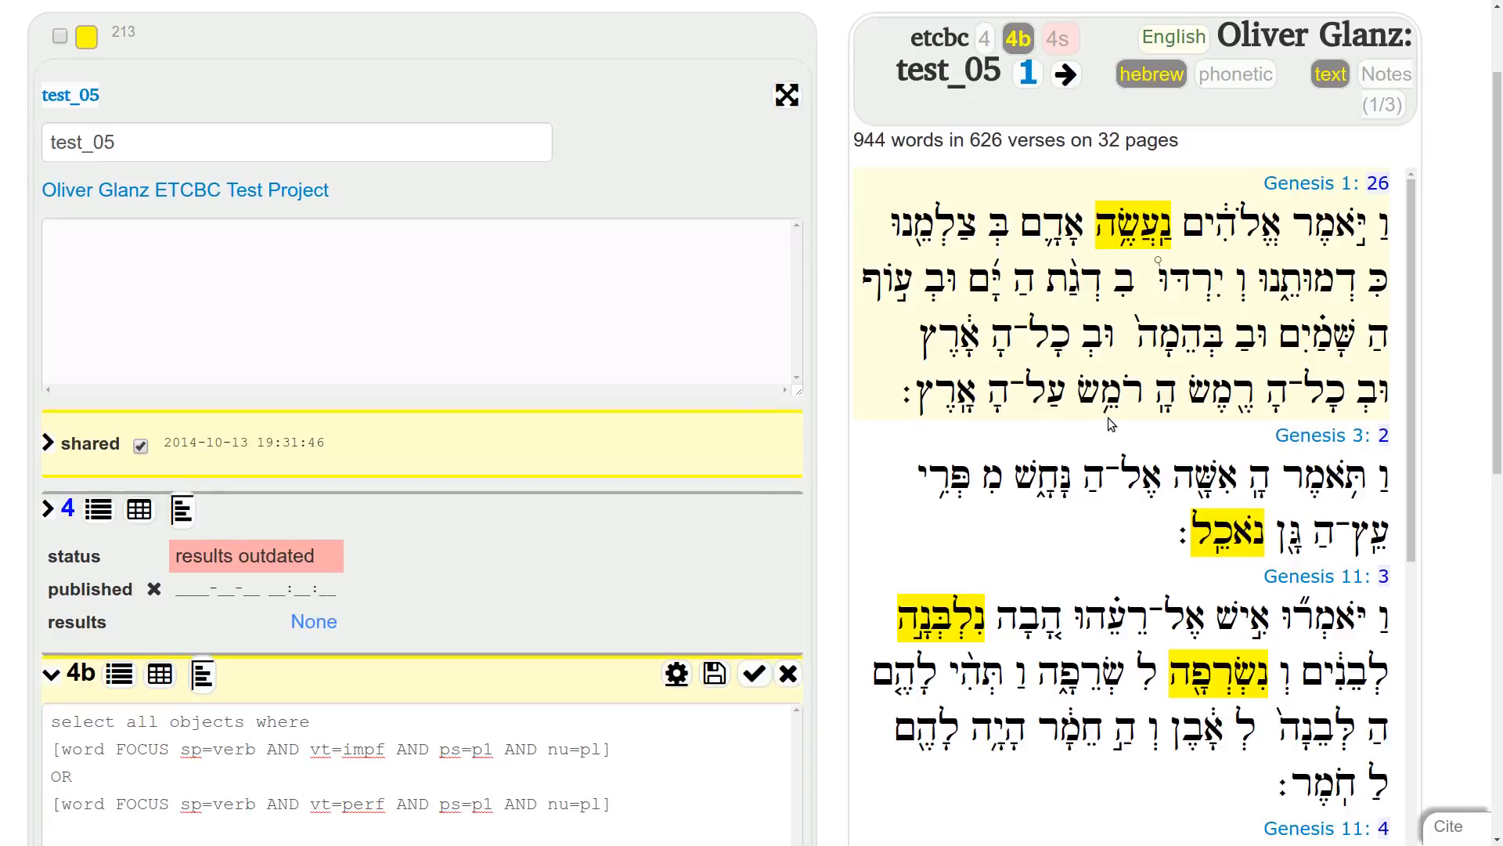
key(ctrl+minus)
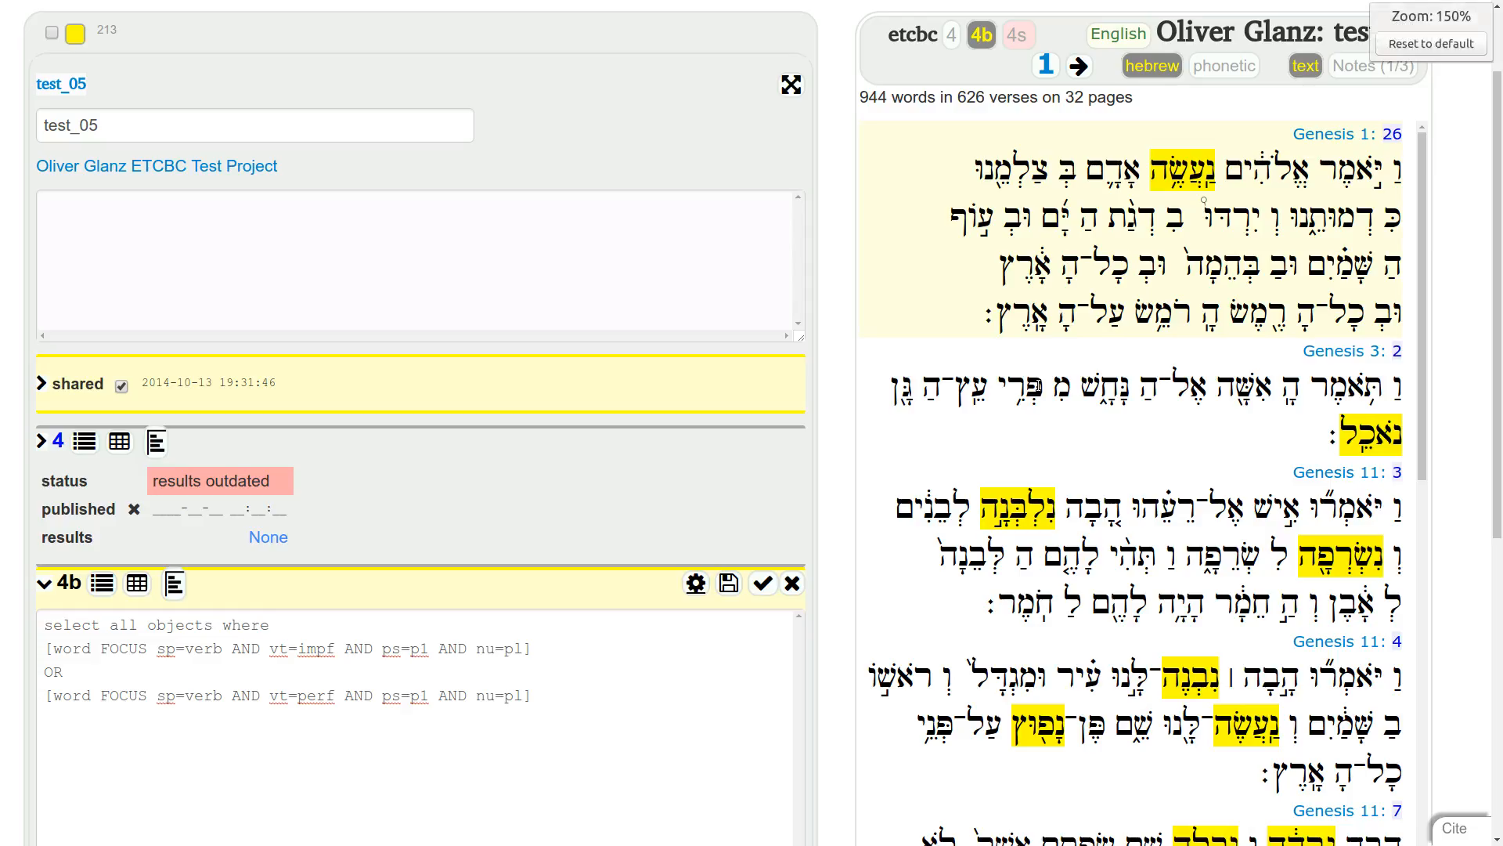
key(ctrl+minus)
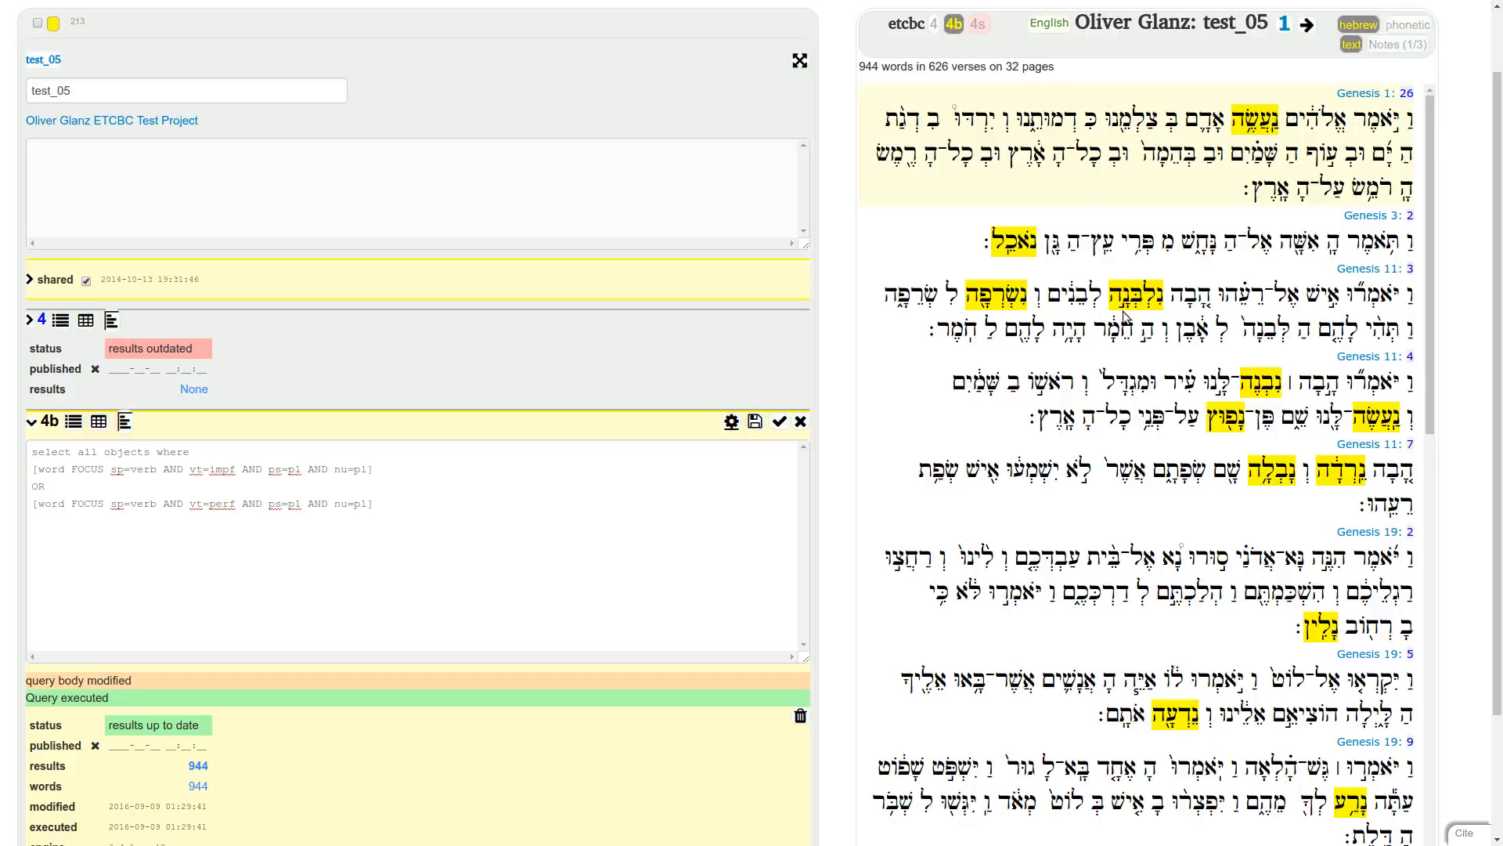
scroll(1237, 371, down, 5)
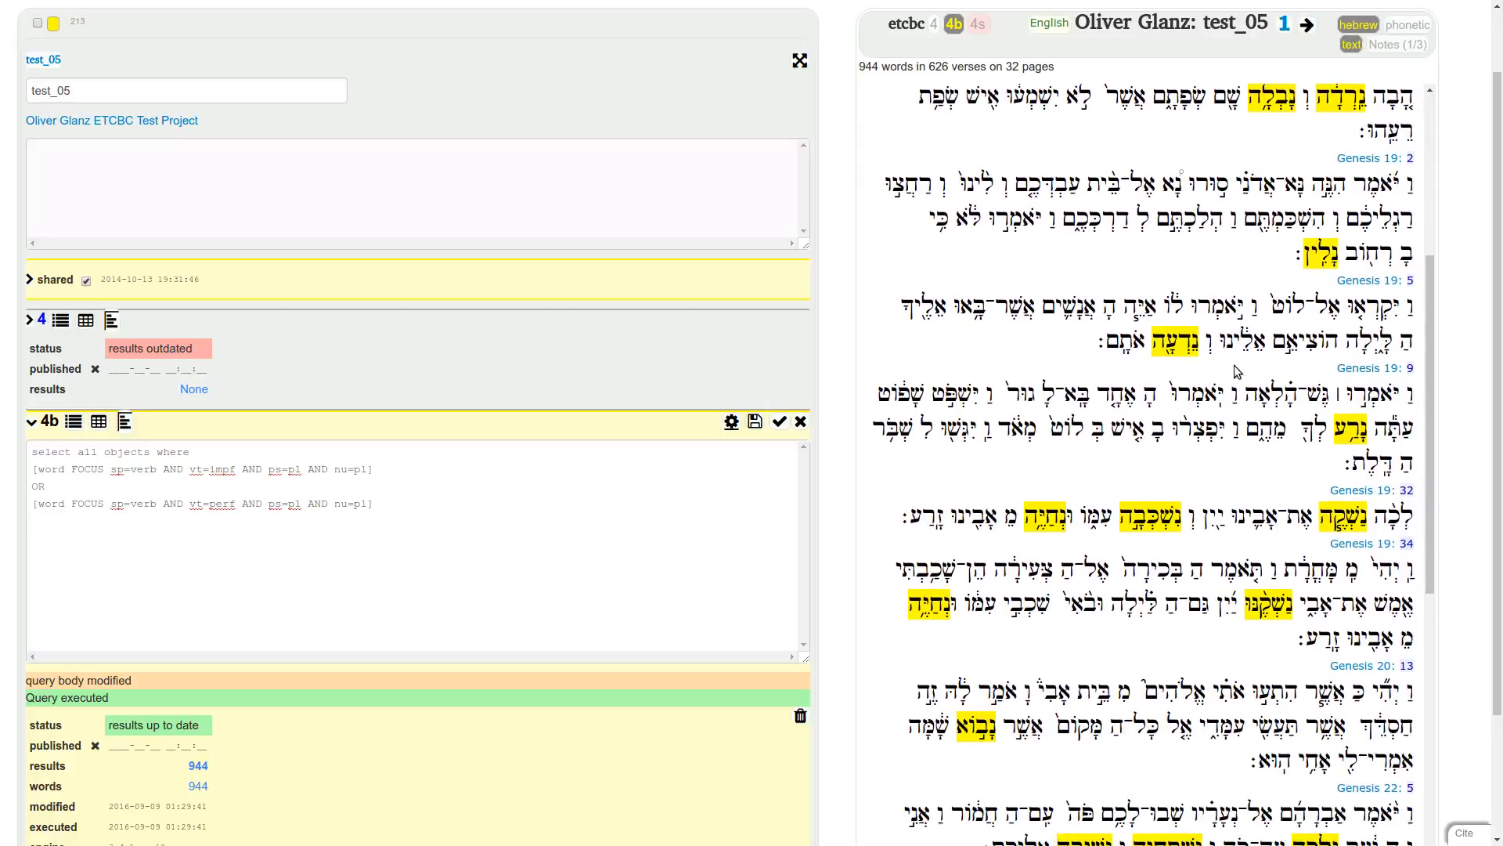
scroll(1237, 371, down, 2)
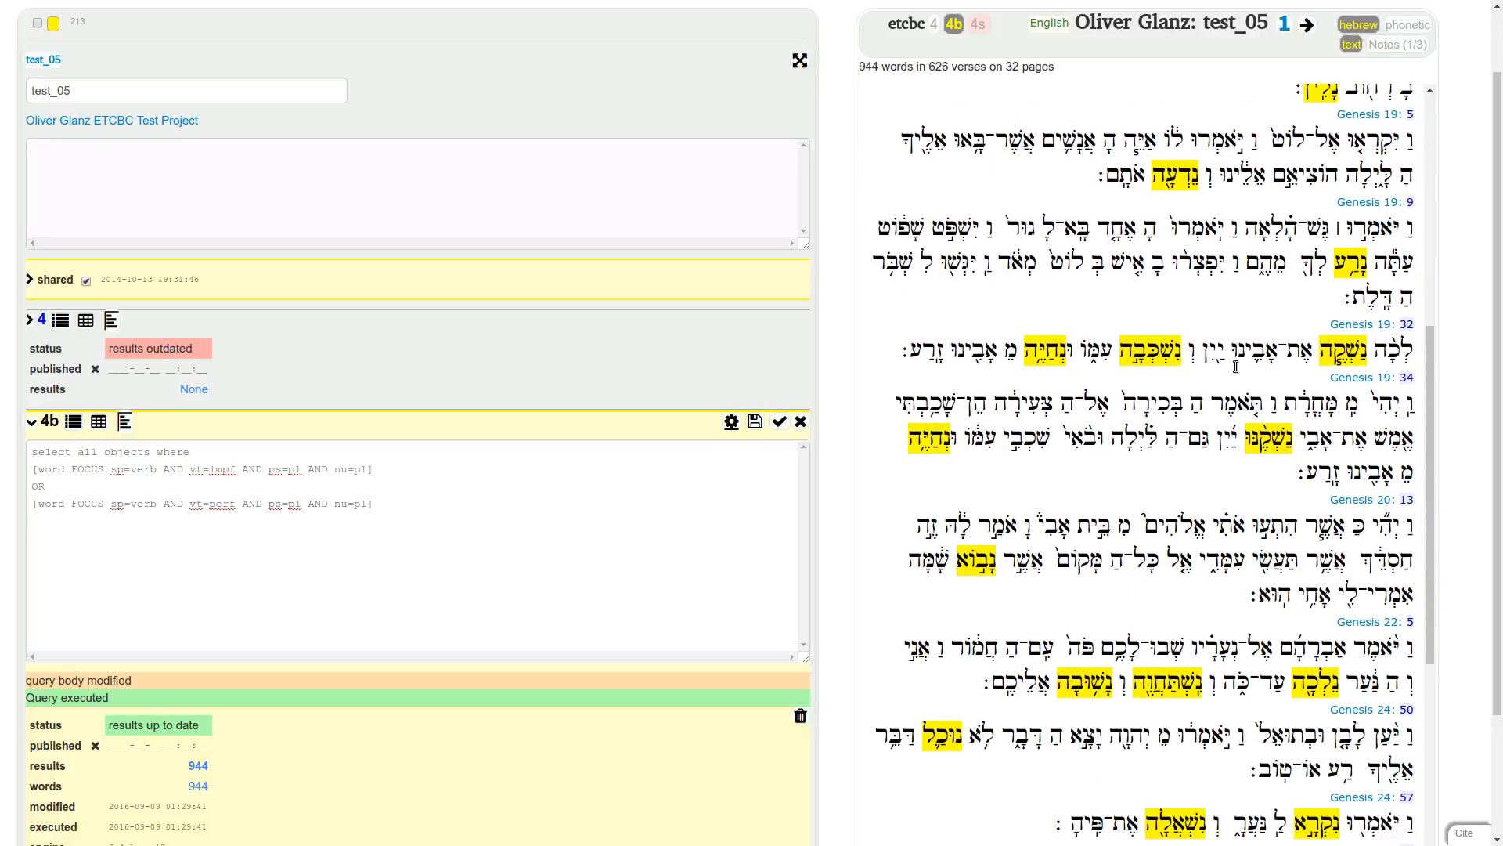
scroll(1236, 366, down, 2)
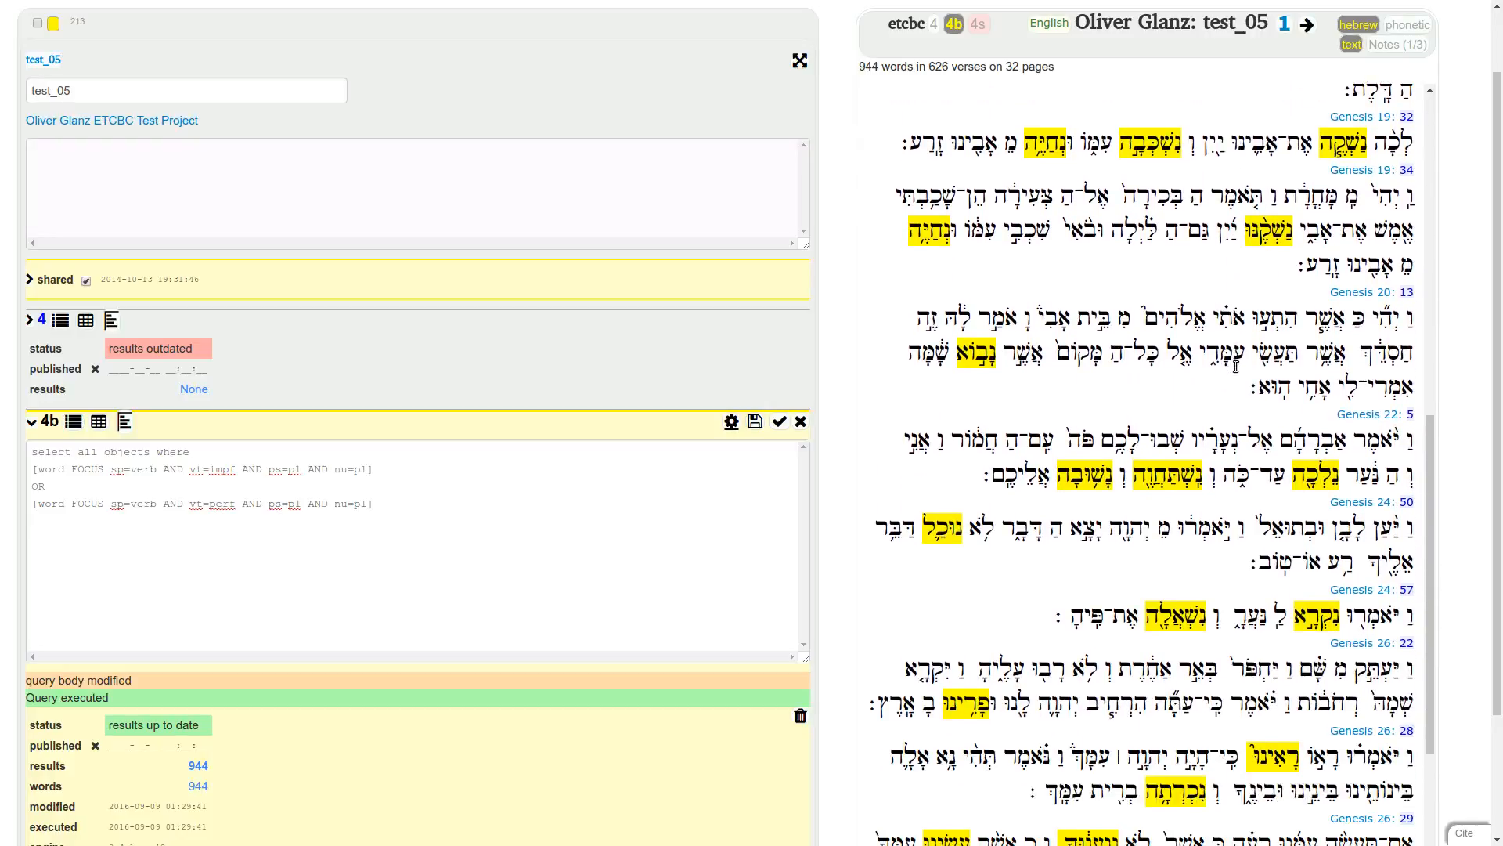
scroll(1236, 366, down, 2)
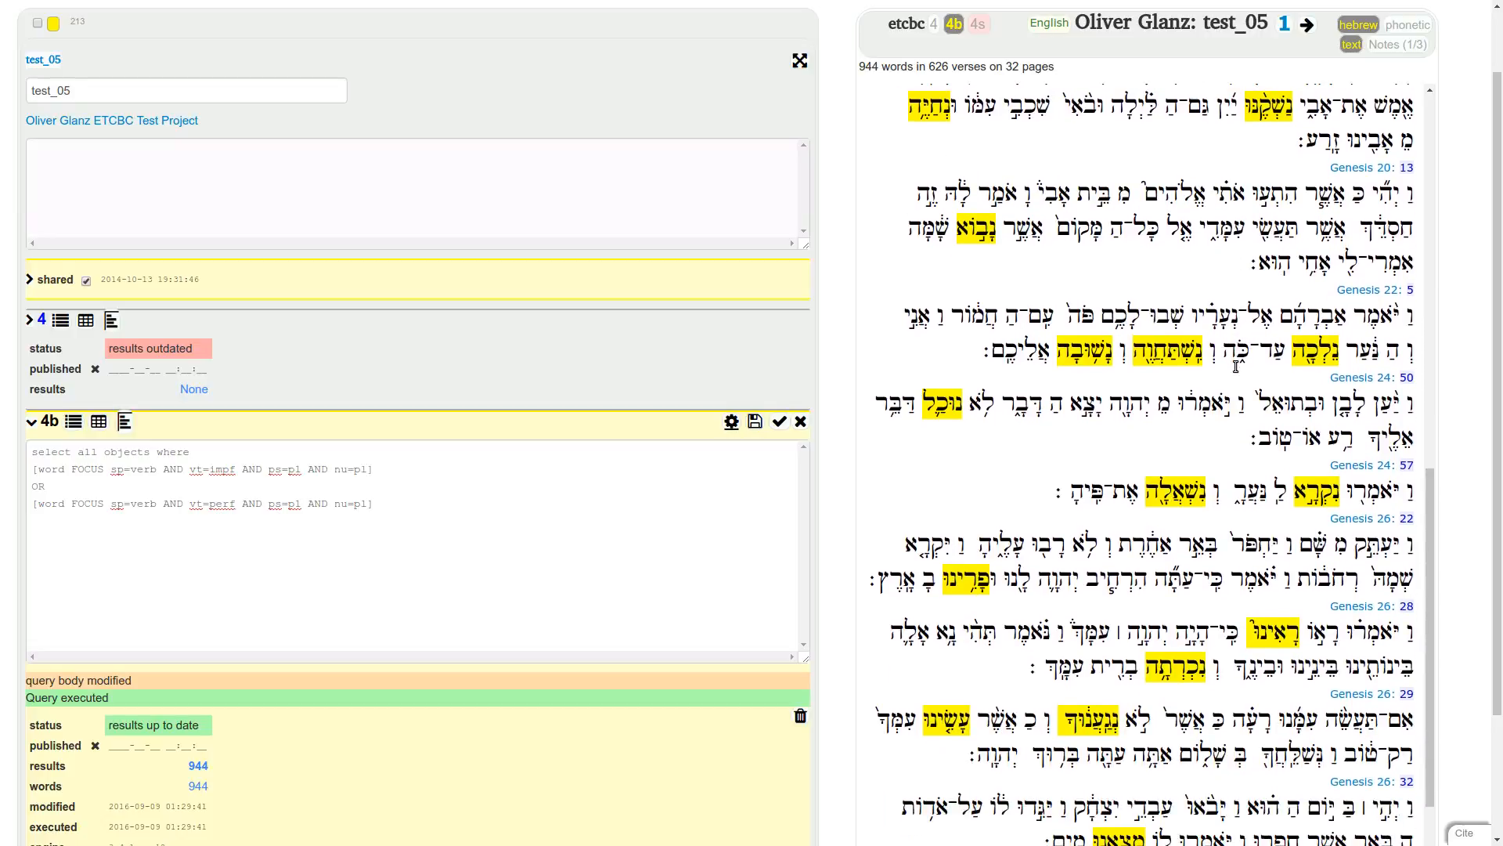
scroll(1236, 367, down, 2)
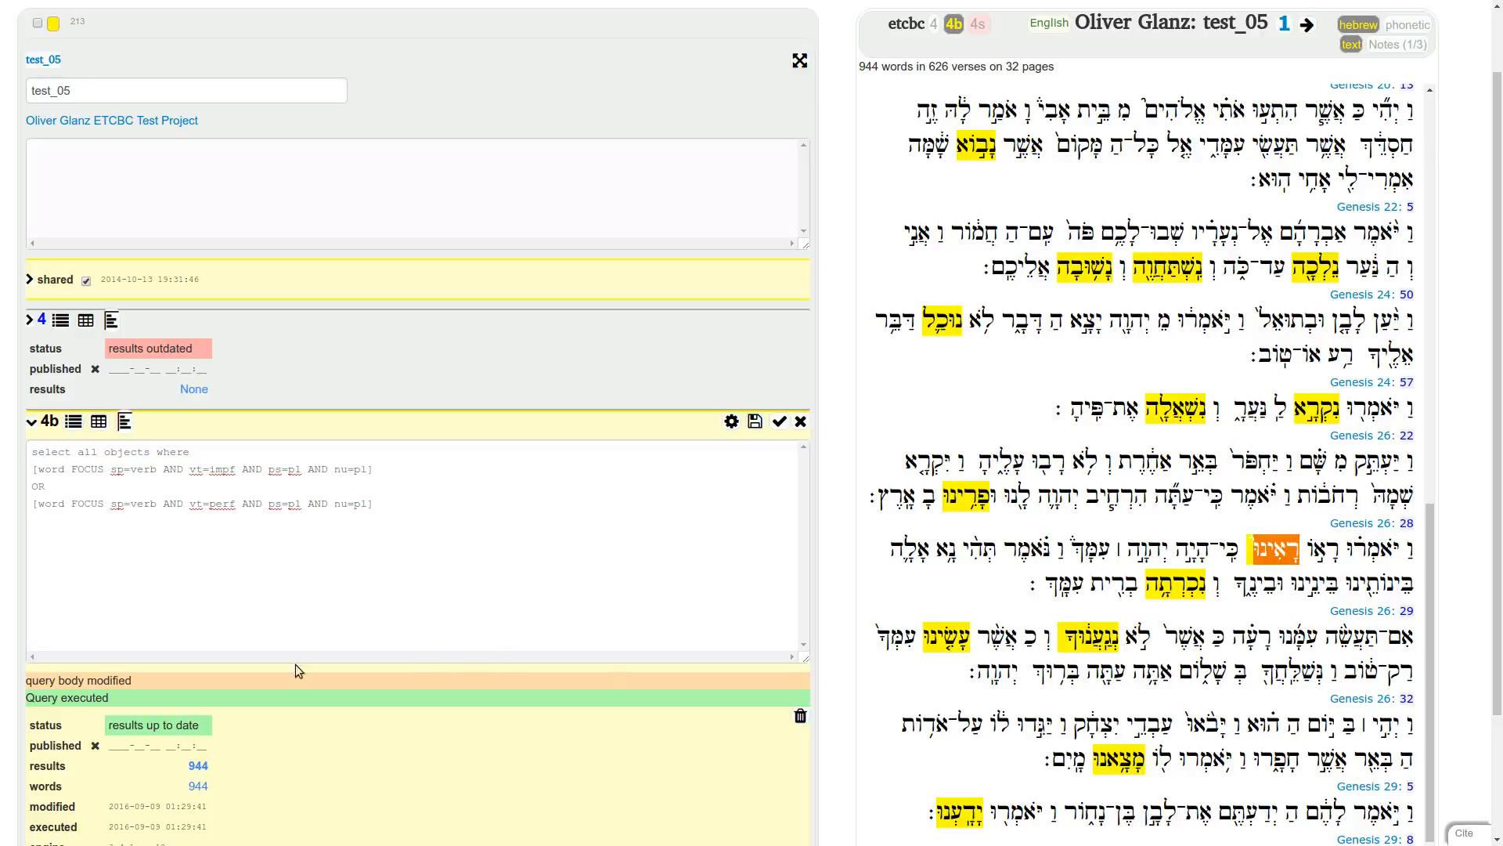
Comment out the first word block with vt=impf and the OR line by putting // in front of each
scroll(69, 627, up, 4)
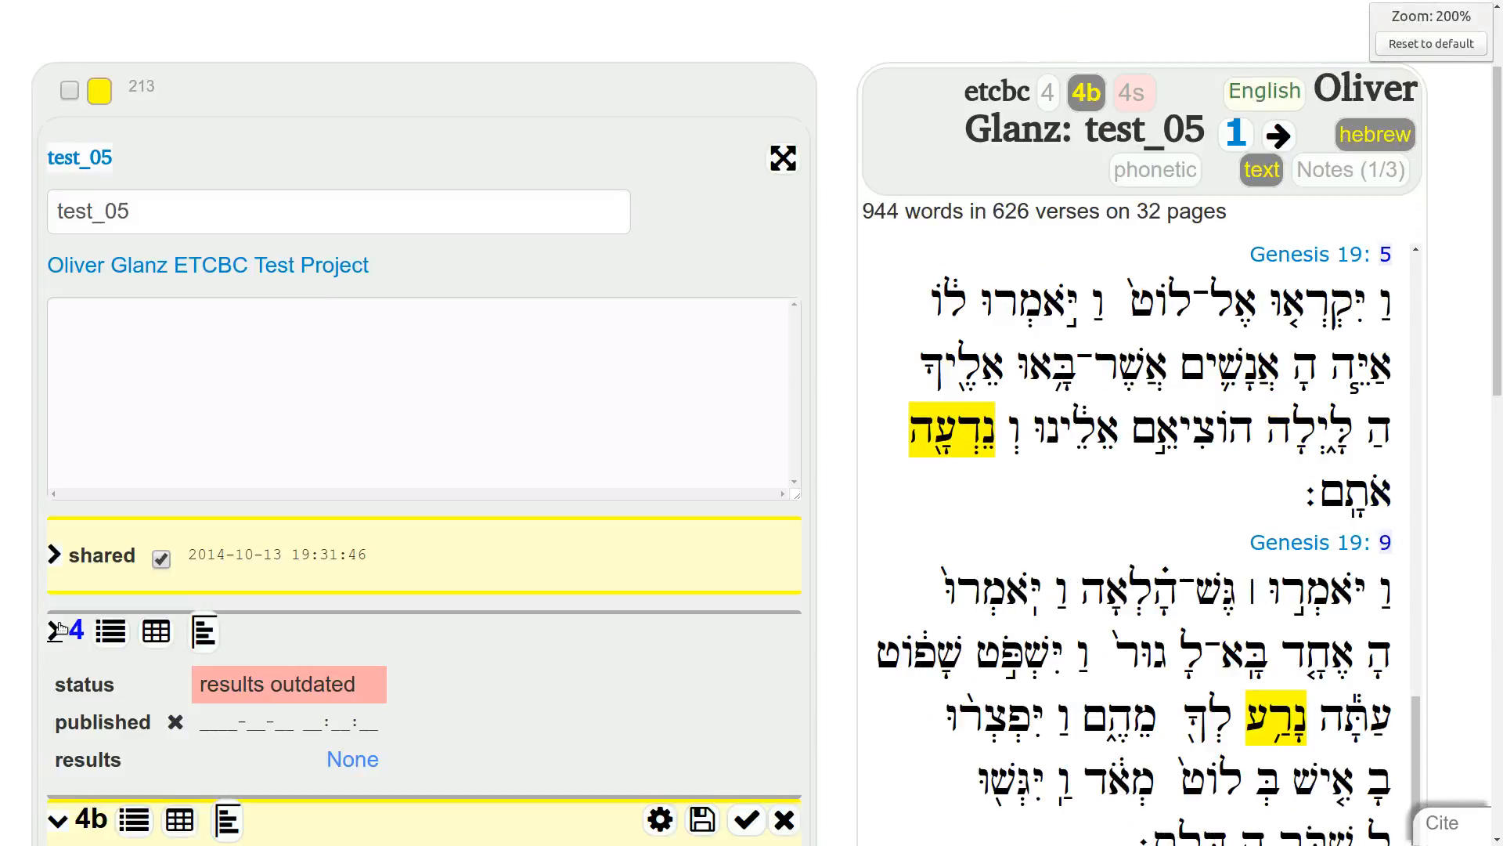
scroll(62, 624, down, 5)
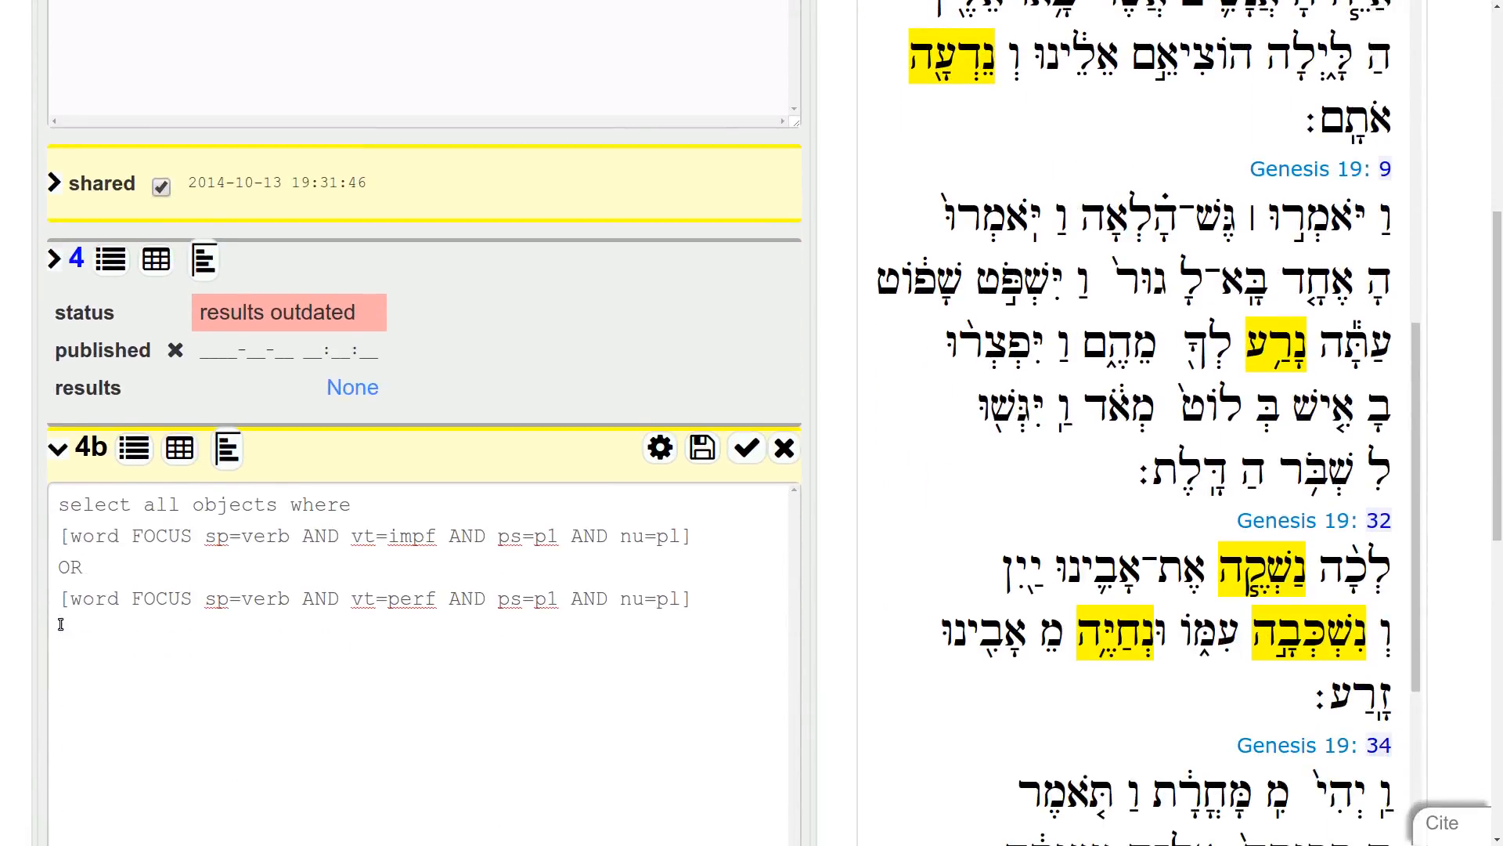
scroll(60, 624, up, 1)
scroll(61, 624, down, 3)
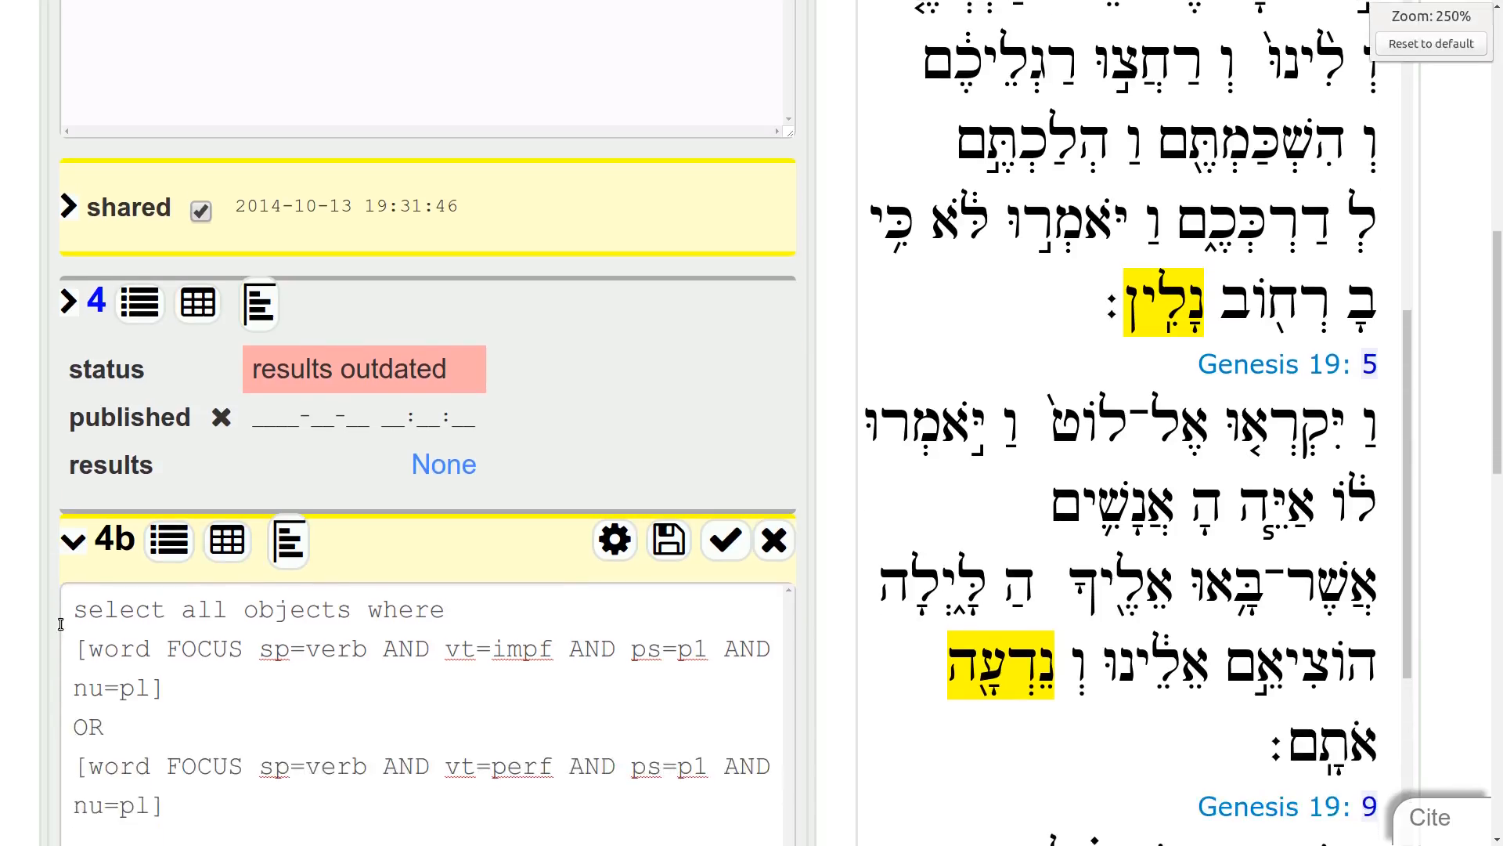
scroll(60, 624, down, 1)
click(59, 432)
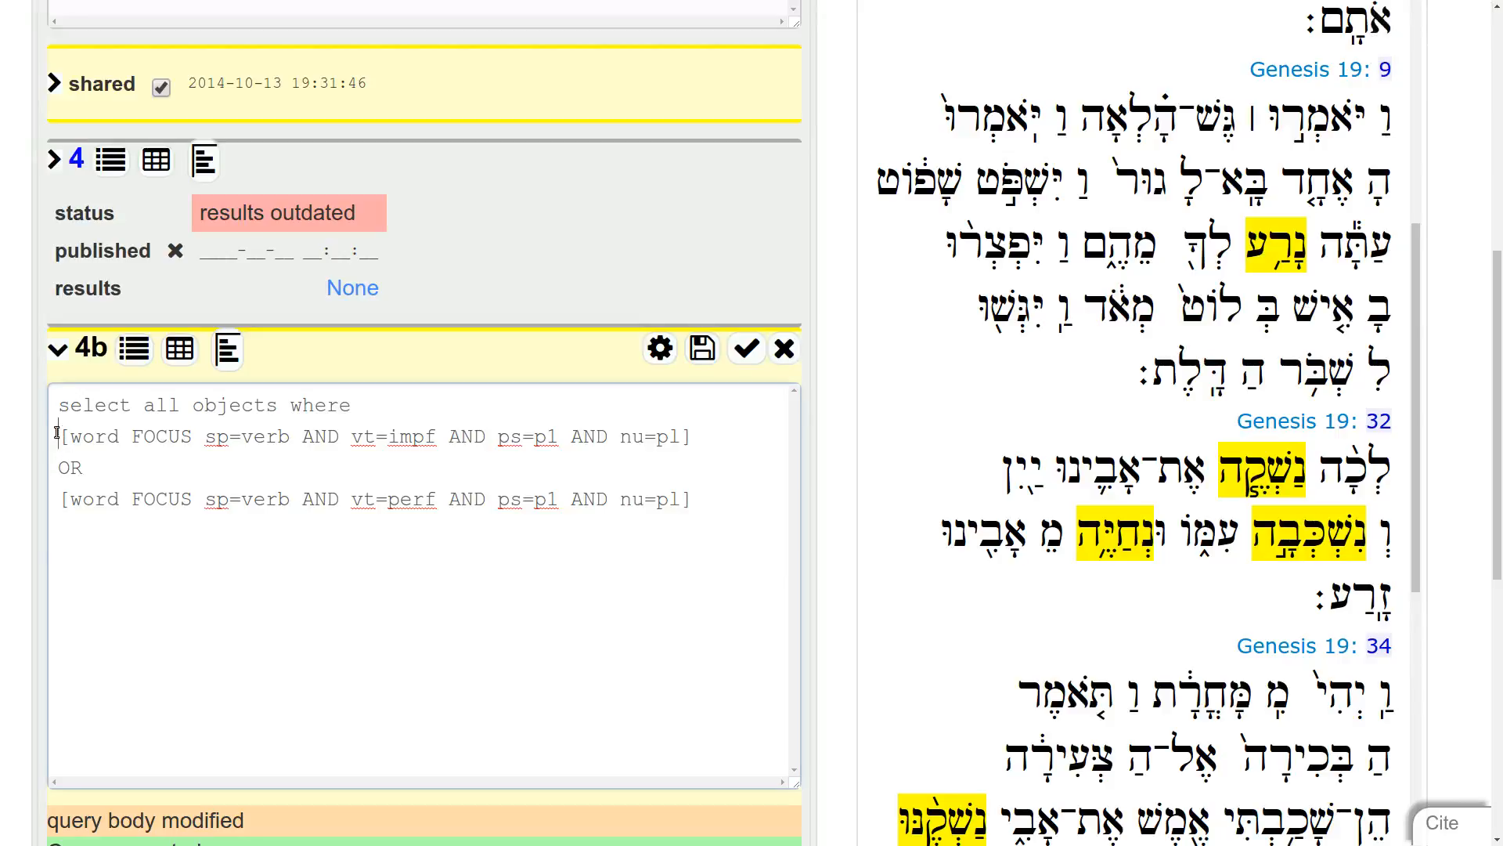
text(//)
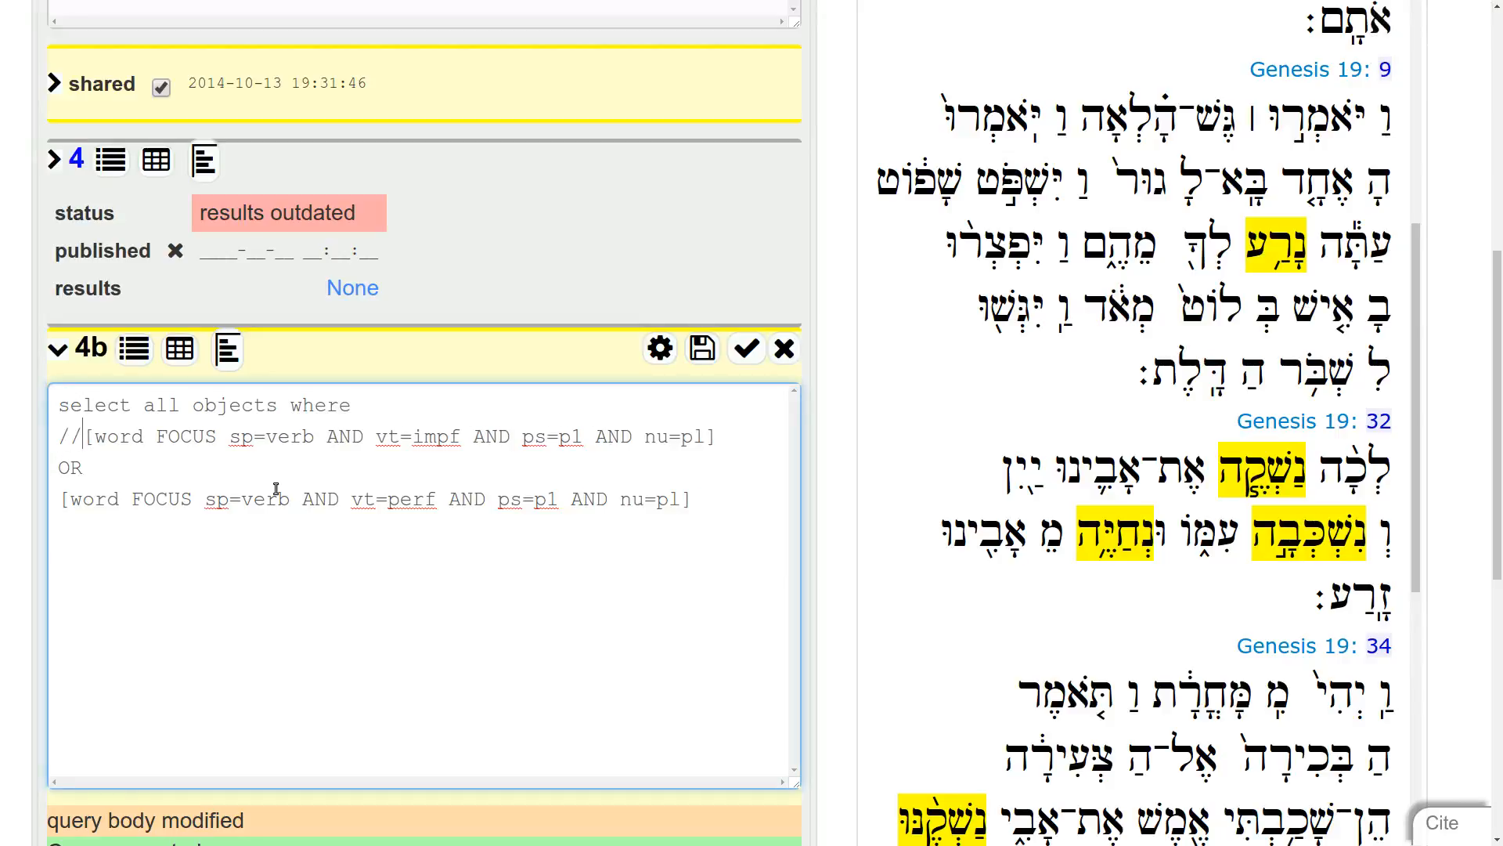
text(//)
Mark the commented-out lines and the remaining vt=perf block in turn, and review the current results down to Genesis 26:28
drag(107, 467, 64, 438)
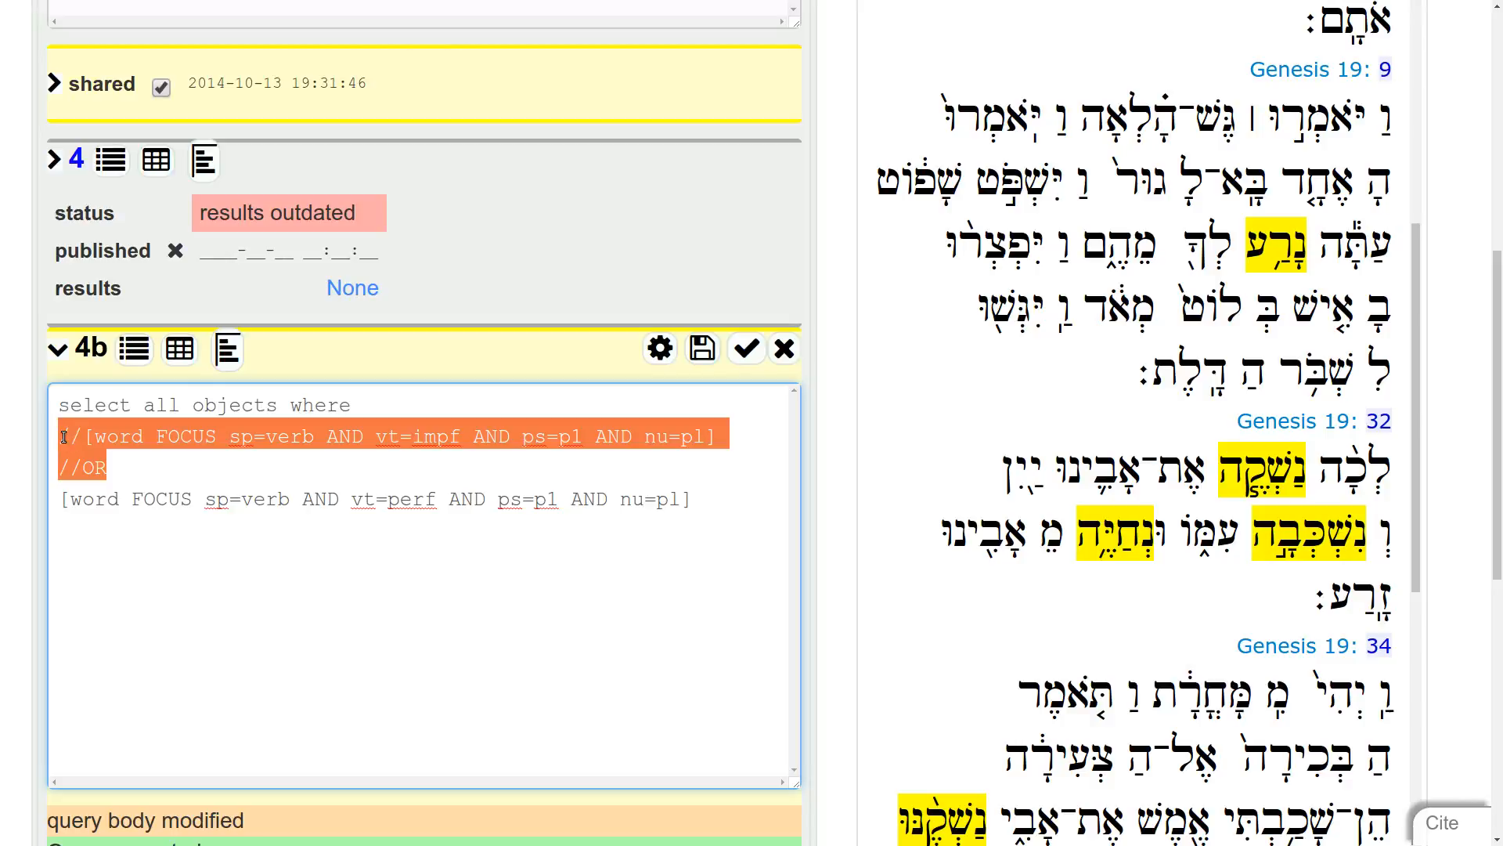
click(76, 451)
drag(717, 502, 60, 509)
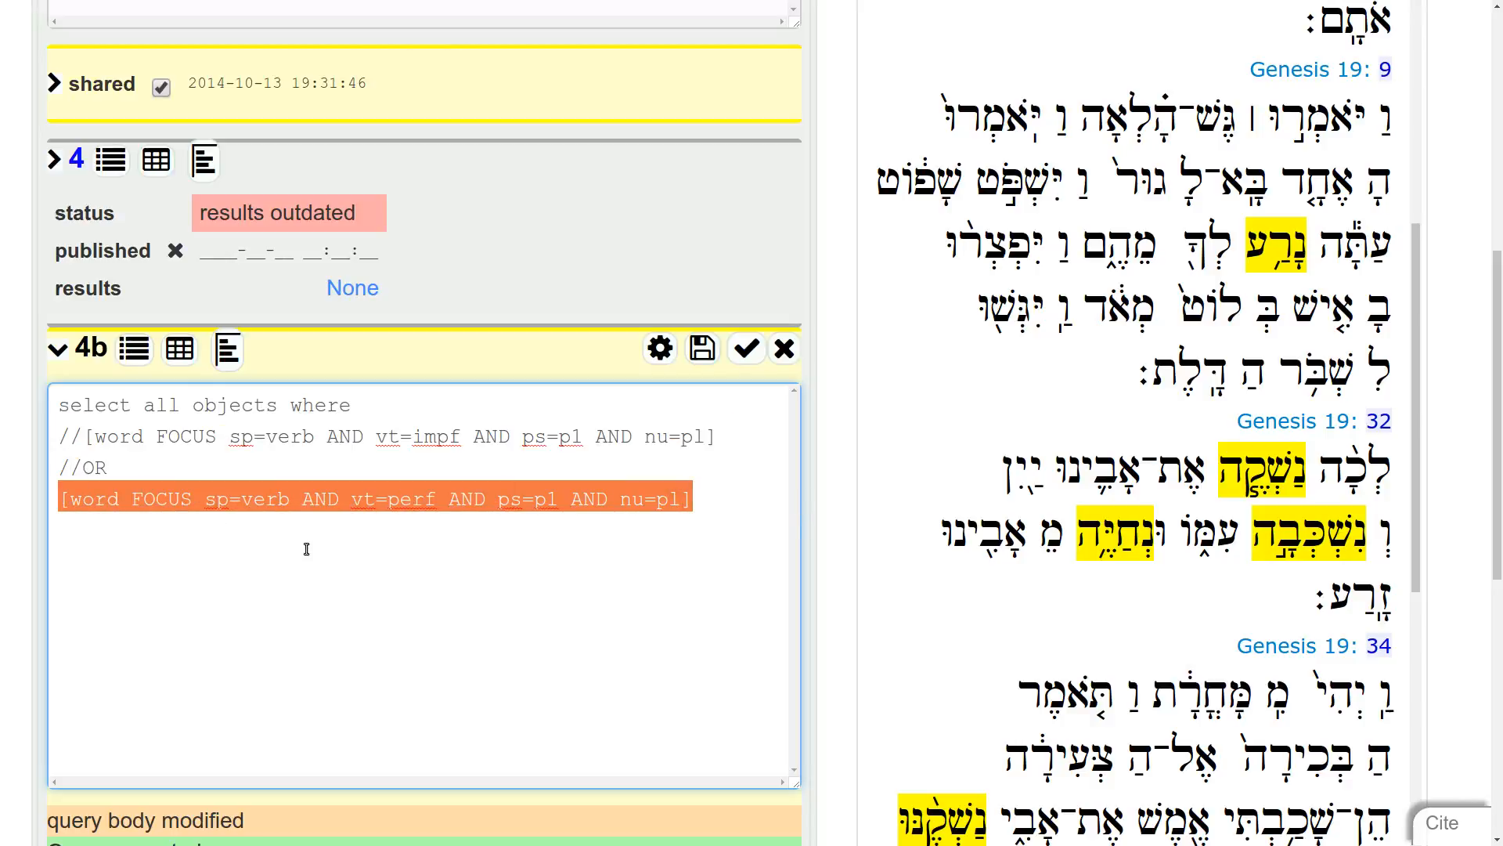
scroll(1206, 539, down, 4)
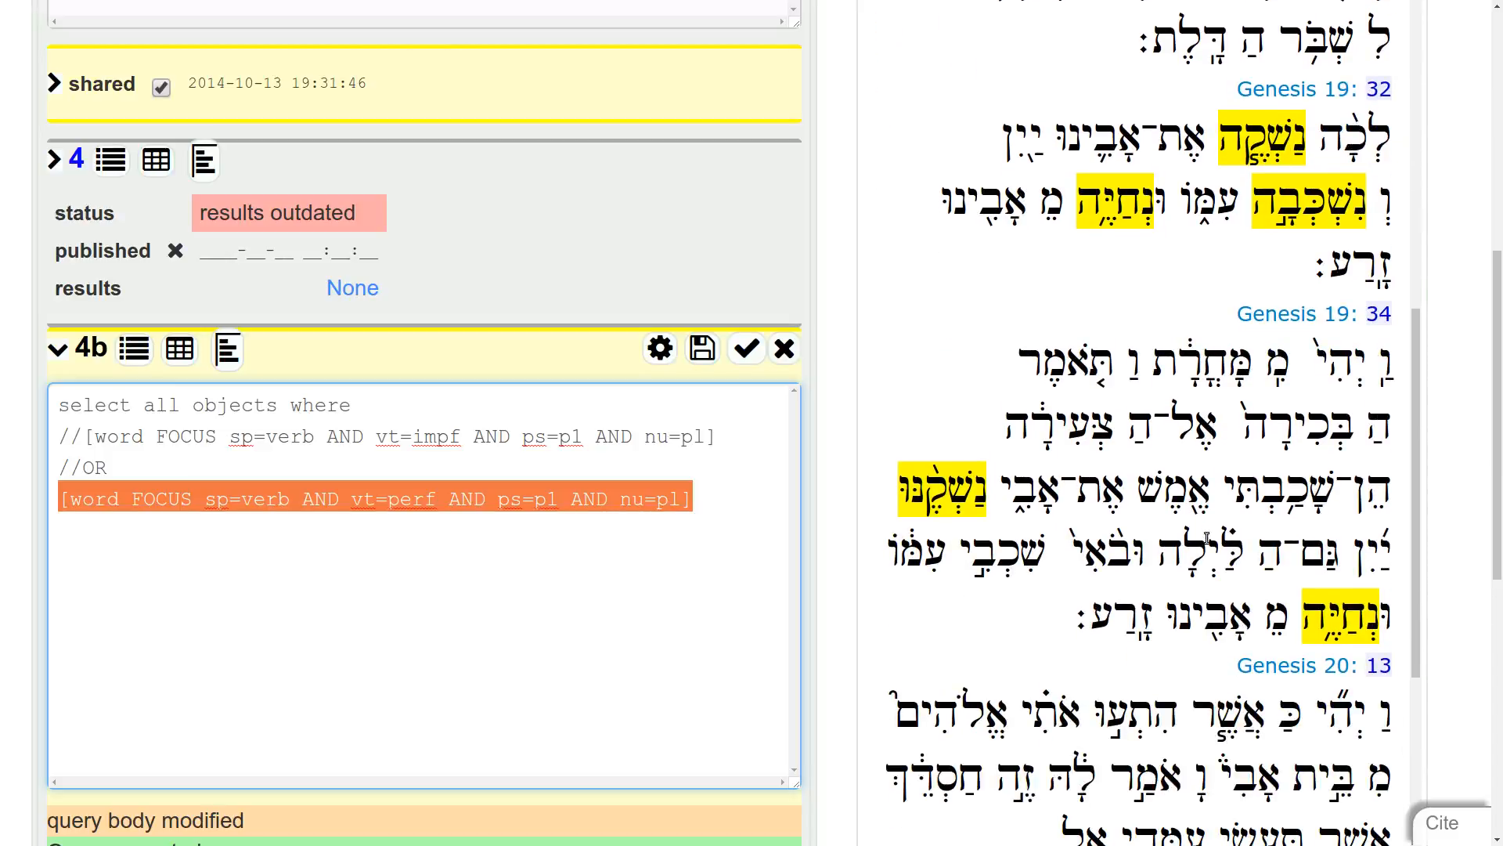
scroll(1206, 539, down, 6)
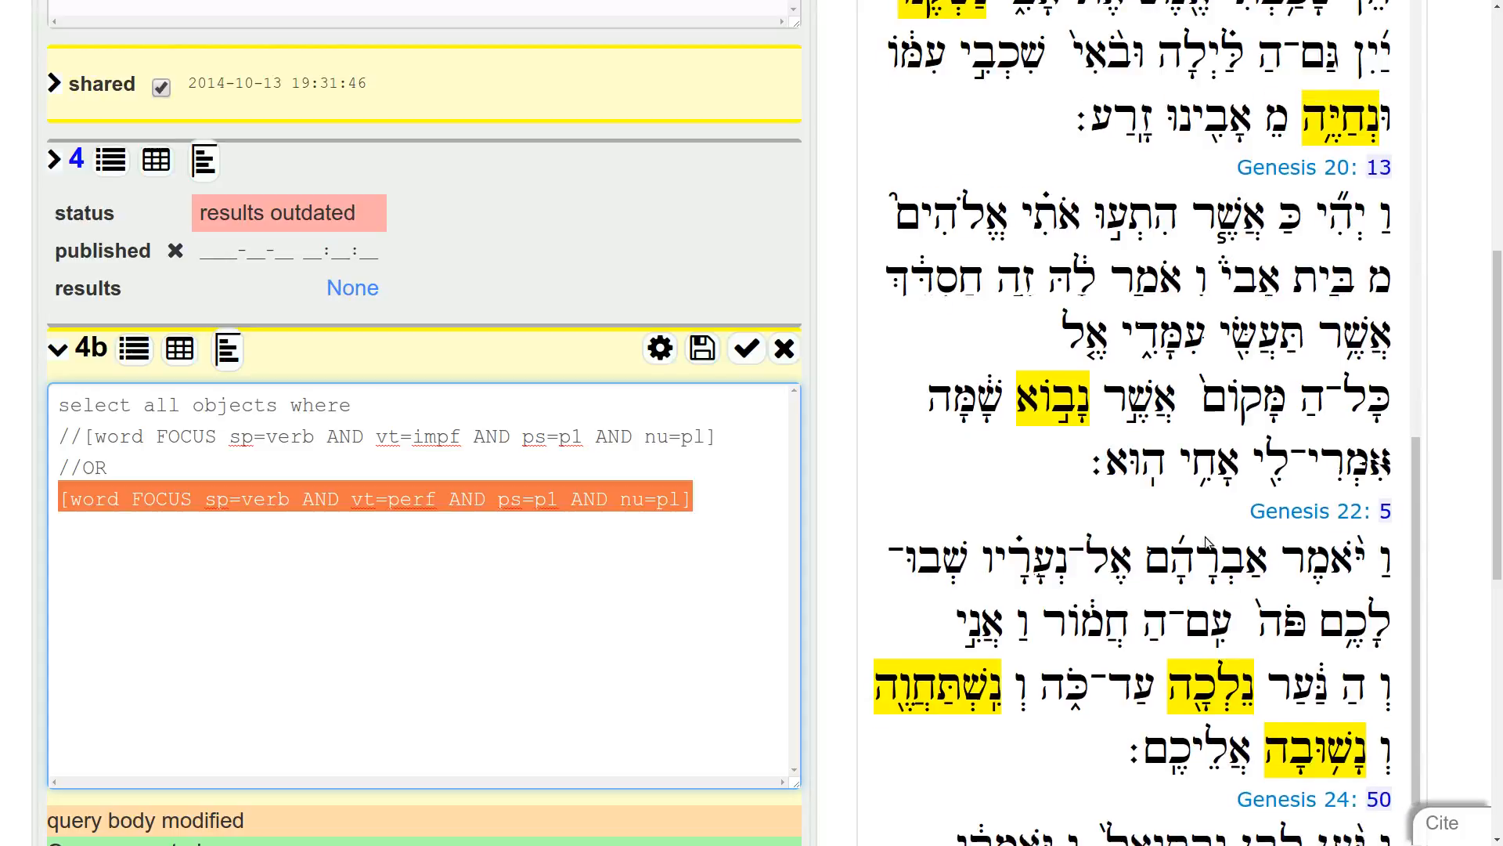
scroll(1206, 538, down, 8)
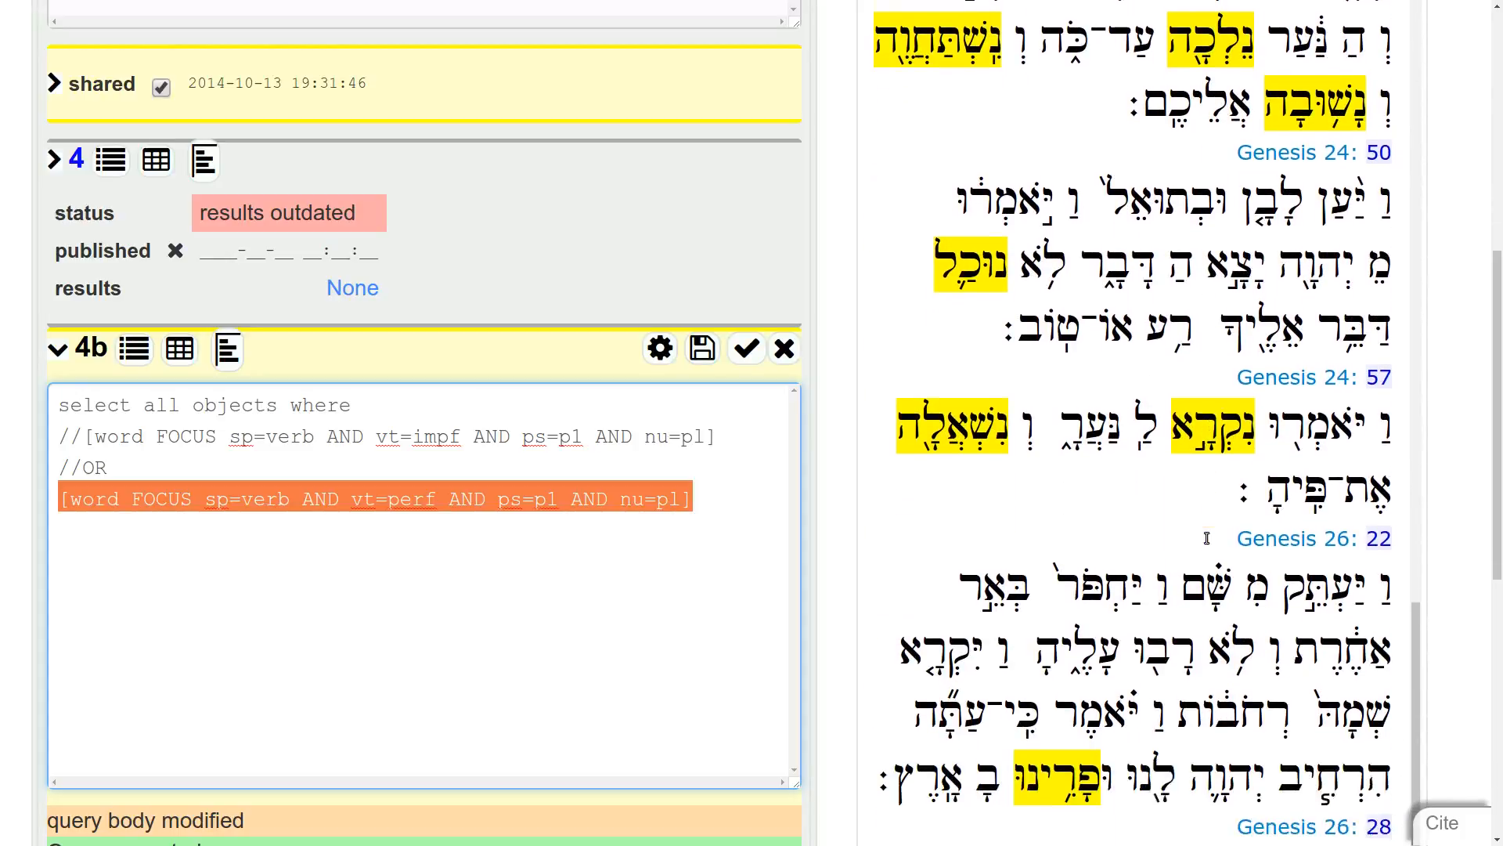
scroll(1207, 538, down, 4)
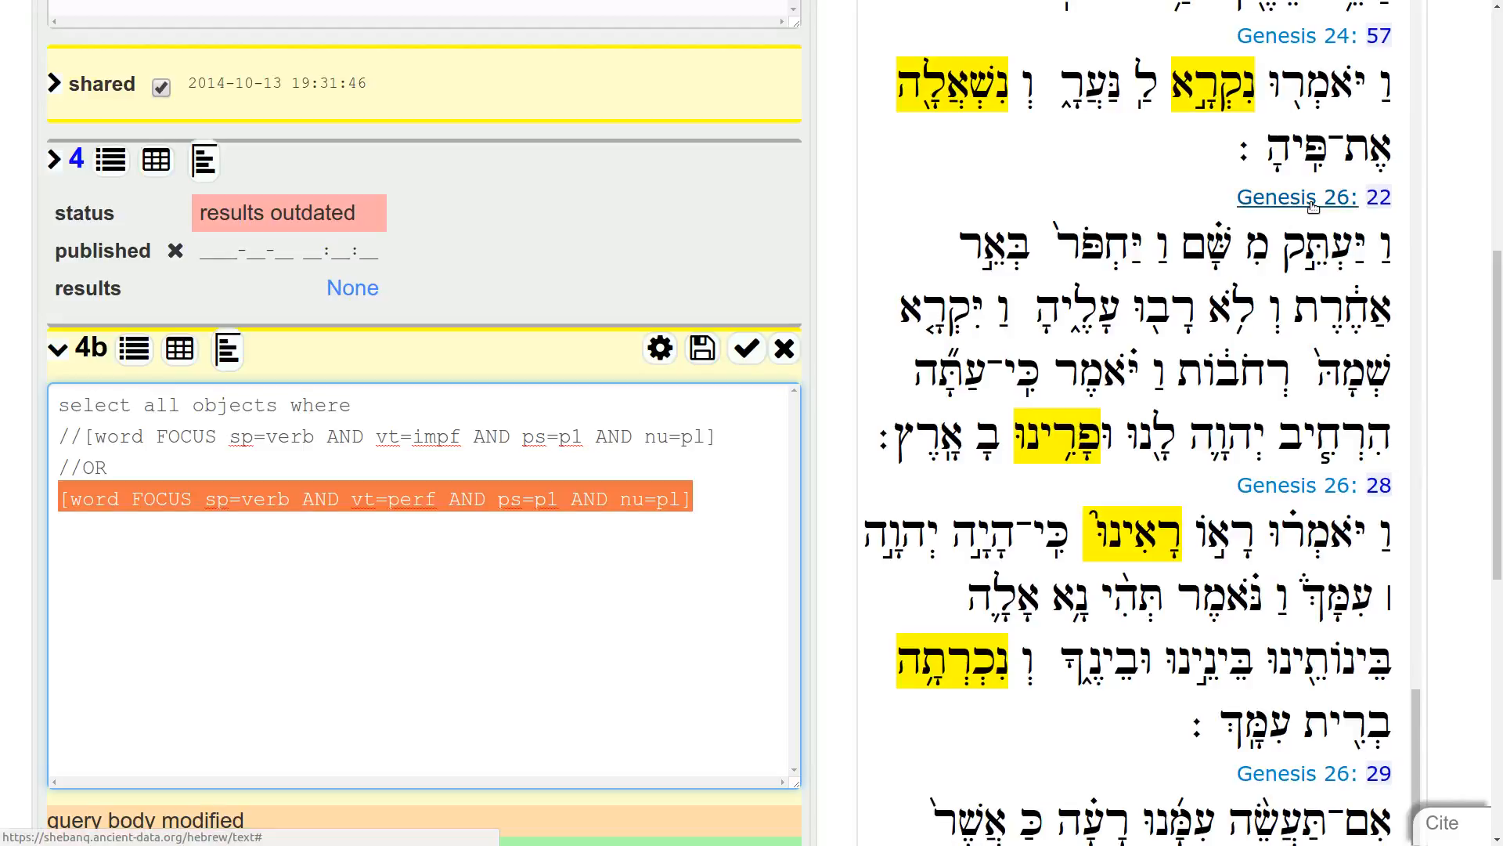
Execute the query with only the perfect block active and view more of the highlighted verbs from Genesis 26:22 onward
click(660, 350)
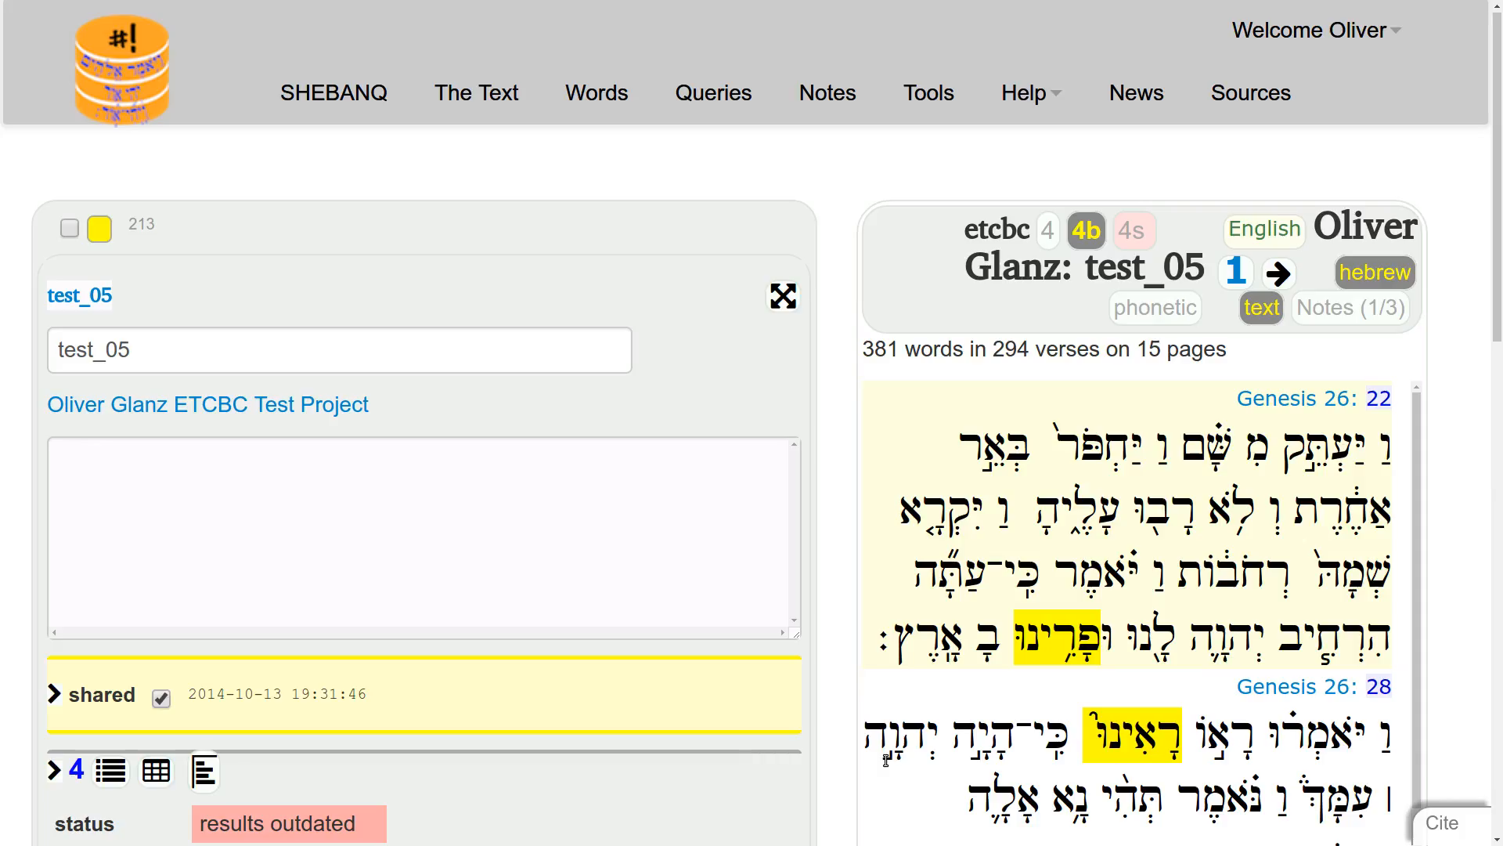
key(ctrl+minus)
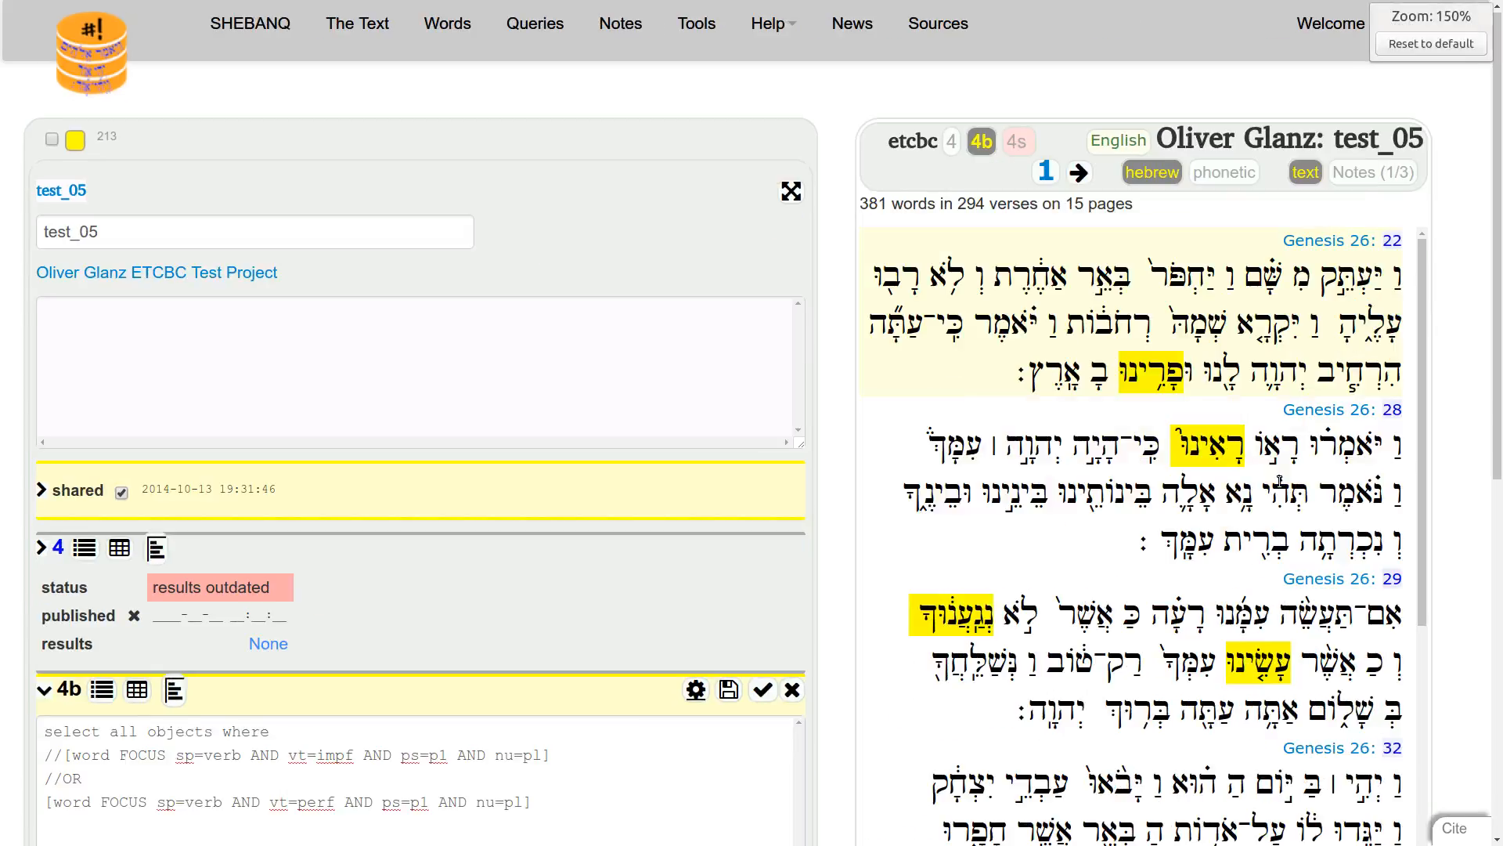
key(ctrl+minus)
key(ctrl+minus)
key(ctrl+minus)
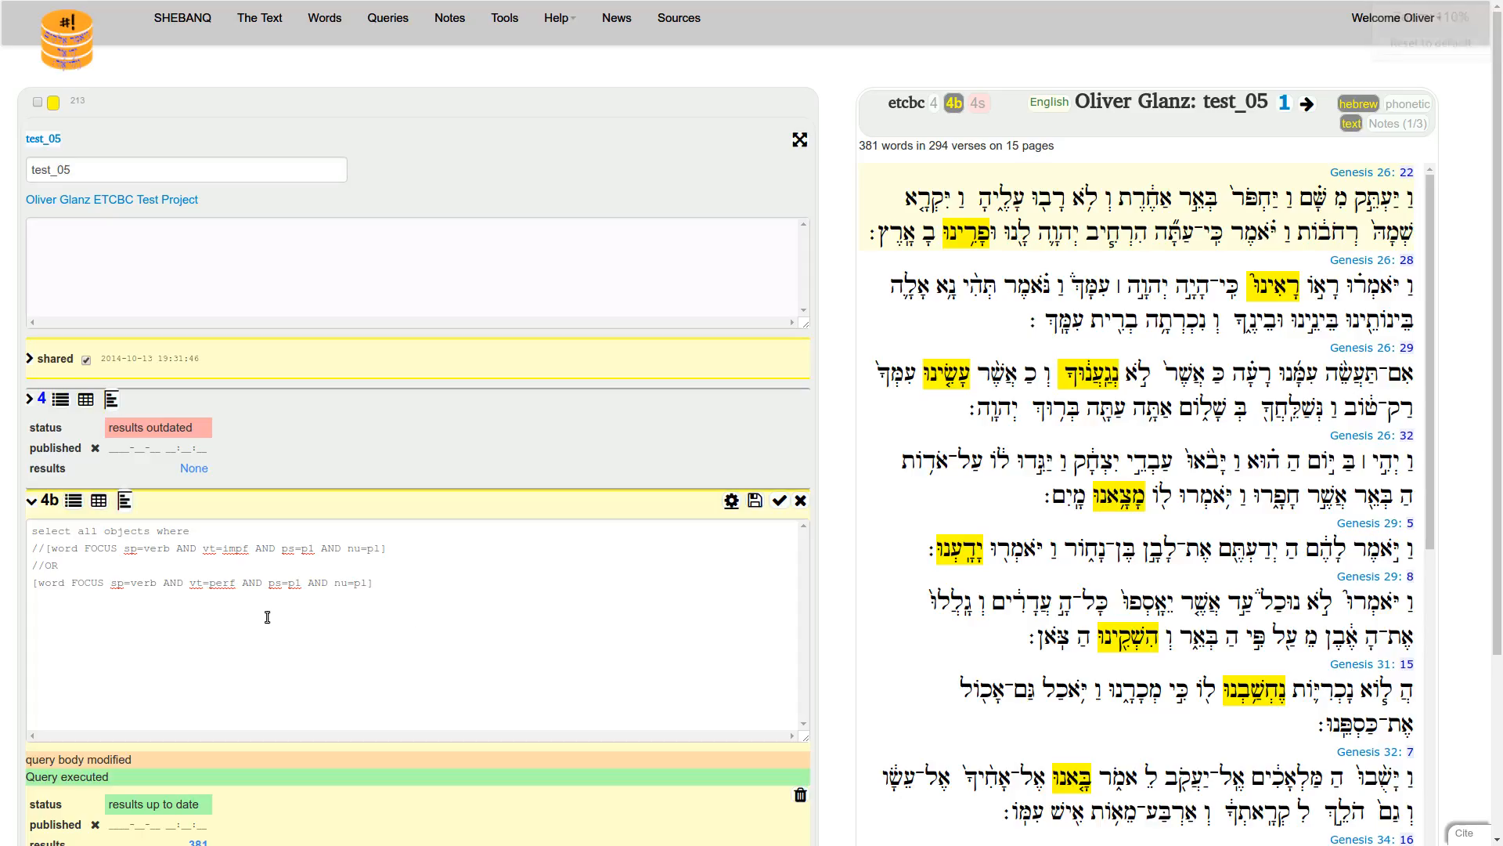